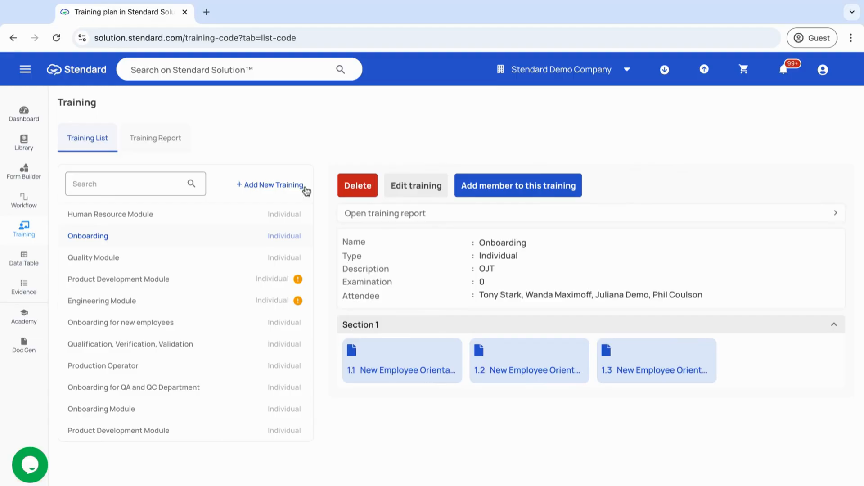
- Start a new individual training and add its first section
click(277, 187)
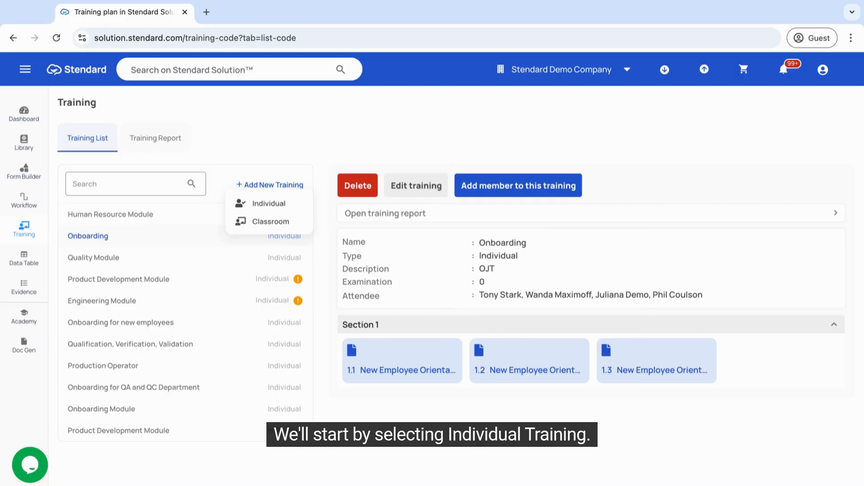
click(264, 211)
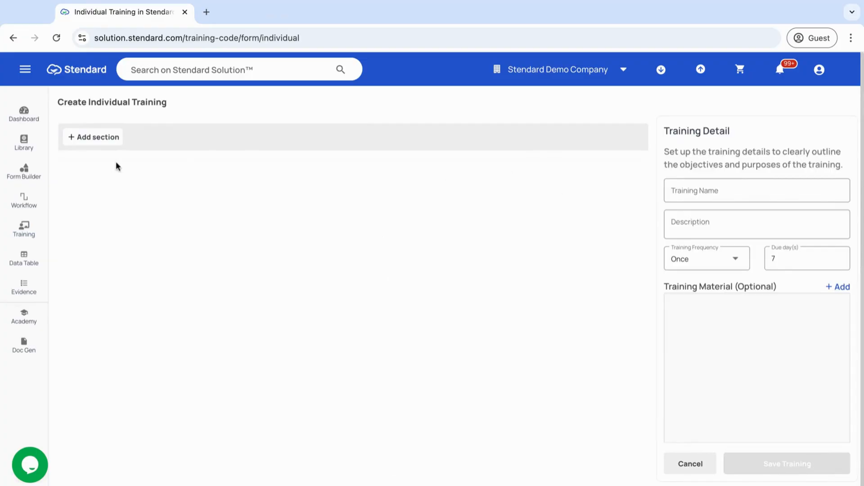
click(101, 138)
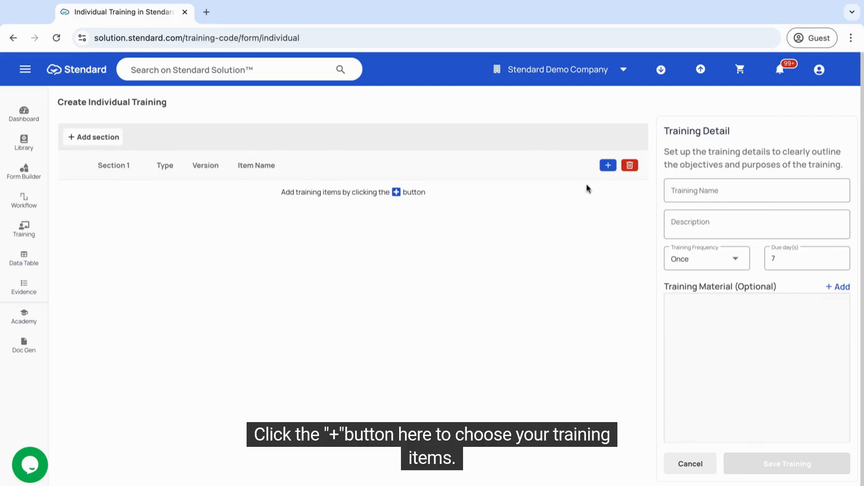
- Add the library documents DC-01 Document Record Control and MAN-01 Quality Manual as training items in Section 1
click(605, 169)
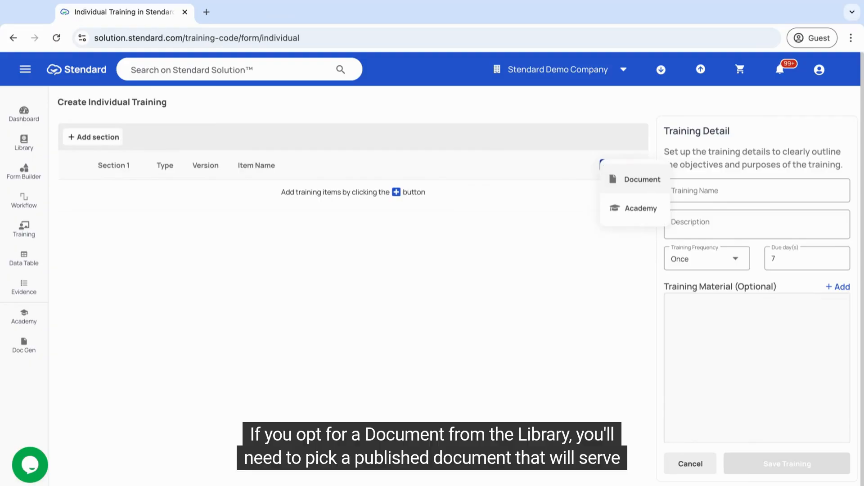
click(629, 191)
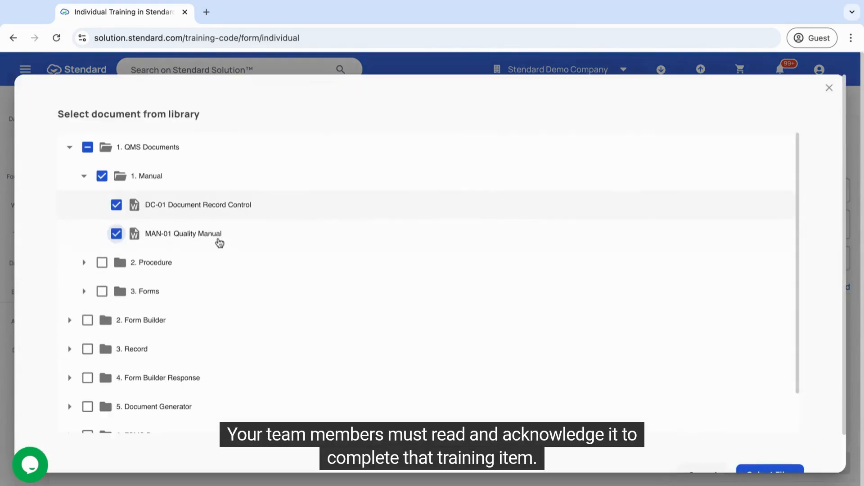
scroll(818, 396, down, 1)
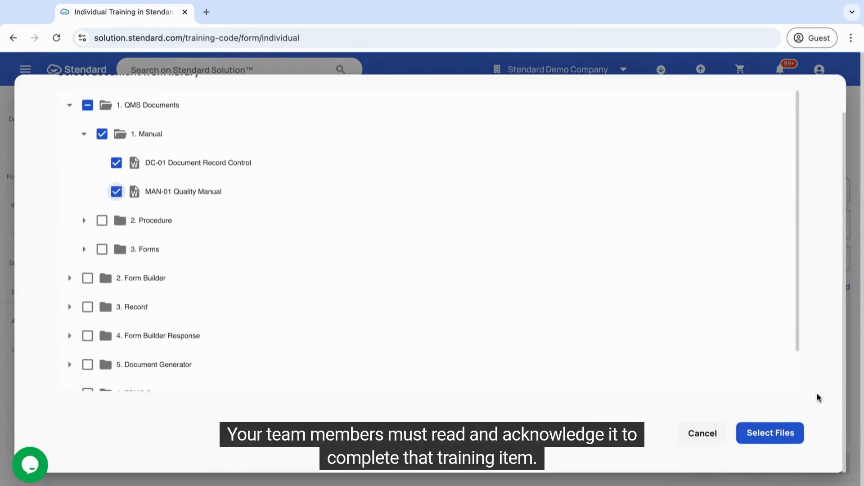
click(782, 438)
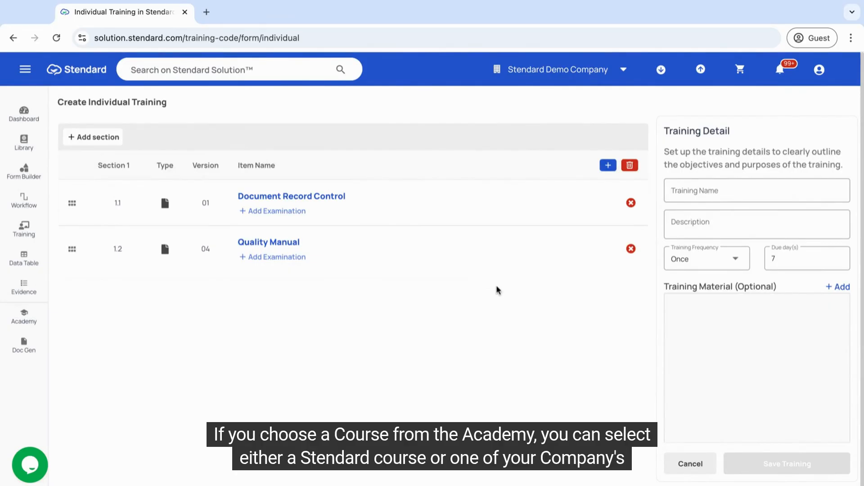
- Add the free Academy course "Understanding Stendard Solution™ - EQMS Software (Updated Version)" from the Stendard courses to Section 1
click(610, 167)
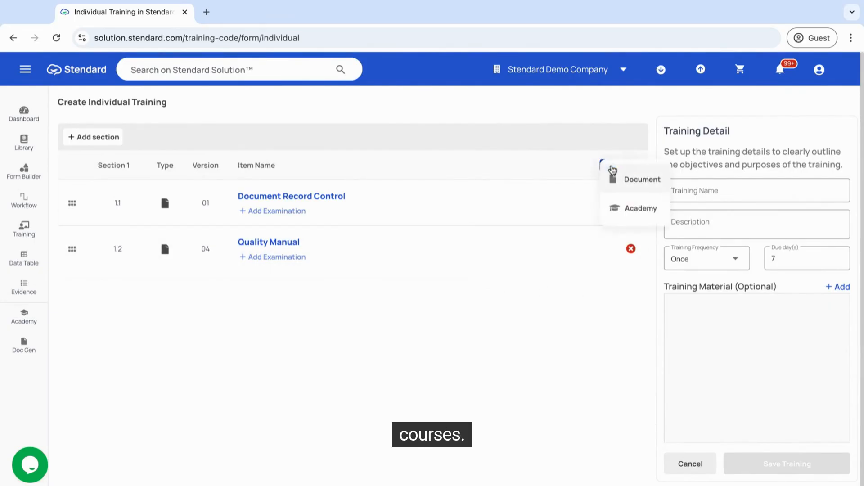
click(629, 210)
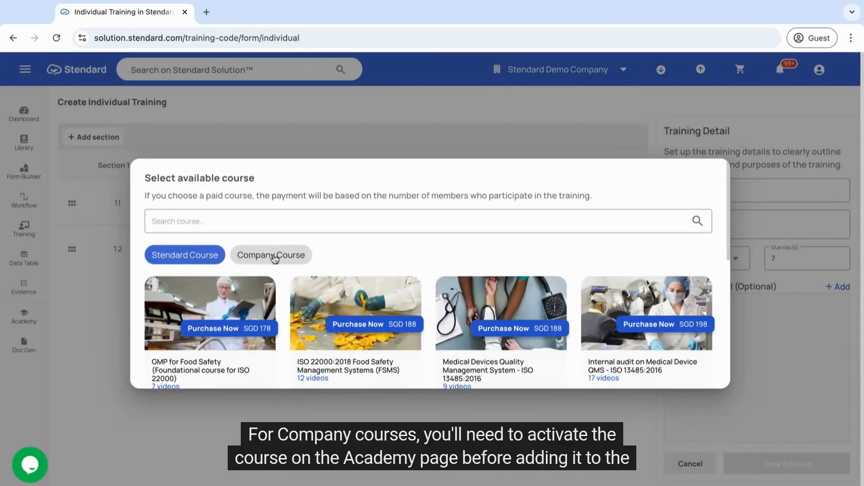
click(275, 255)
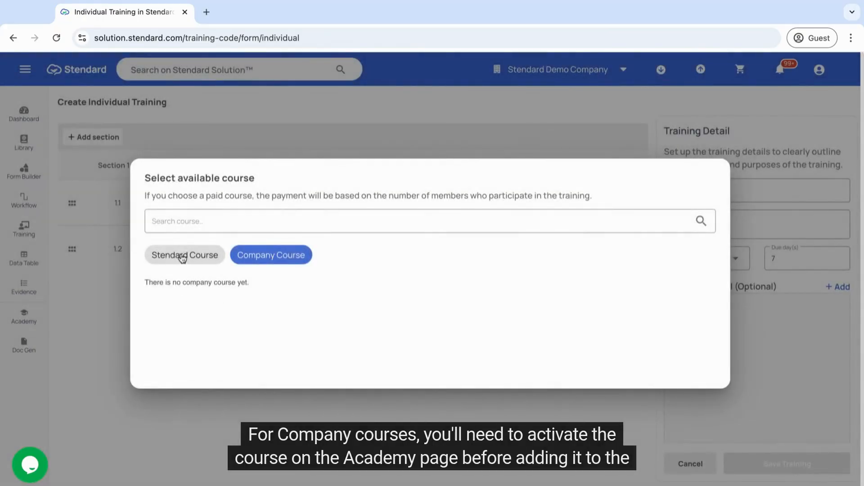
click(182, 257)
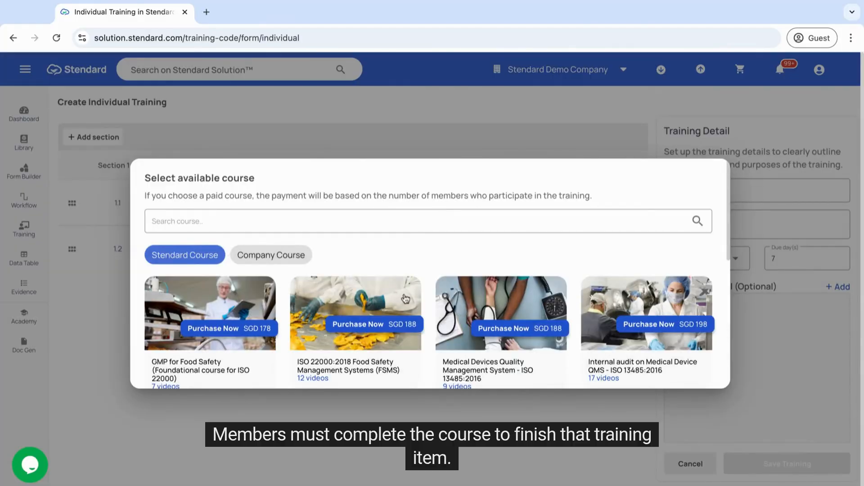
scroll(406, 299, down, 6)
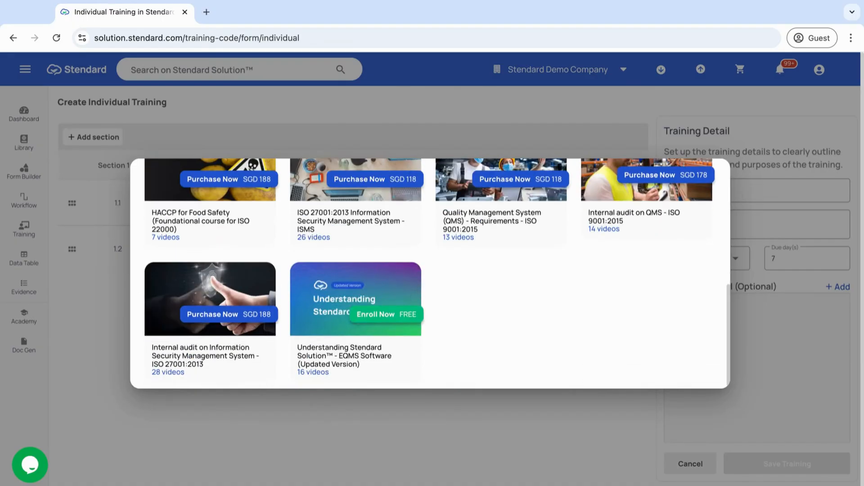
click(340, 281)
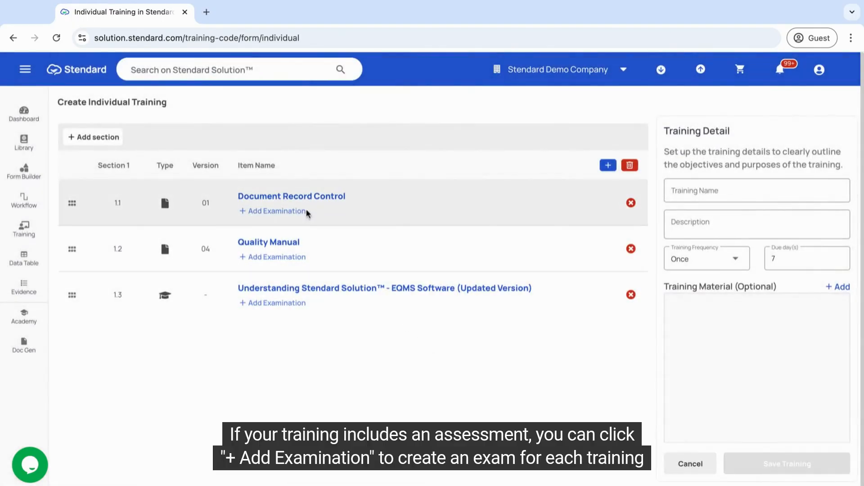
- Create an examination for the Document Record Control item named "Examination", with a total score of 100 and a passing score of 70
click(284, 216)
click(260, 140)
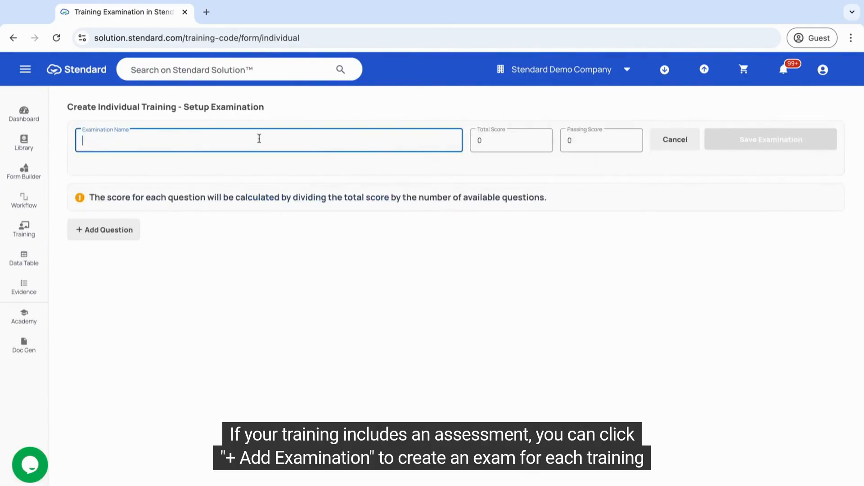
text(7)
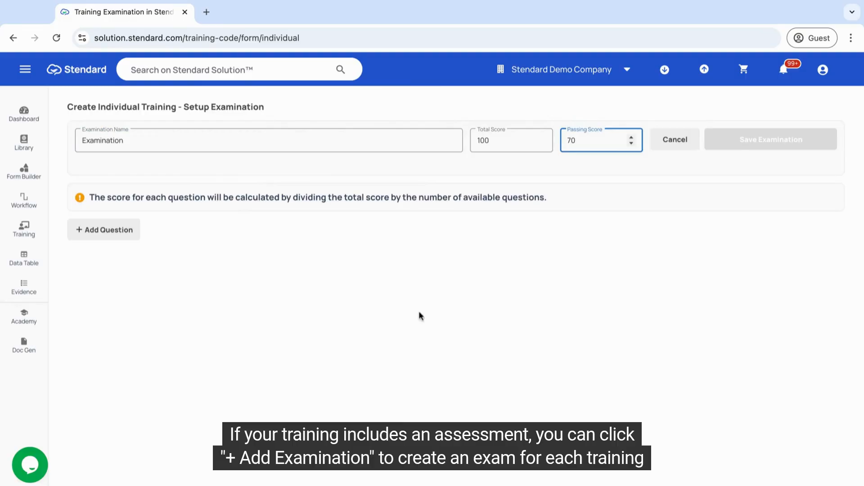
click(377, 236)
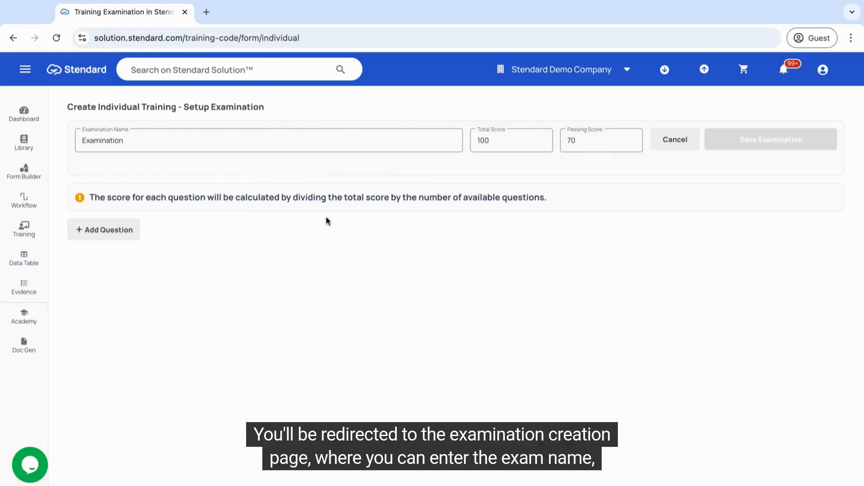
- Add the single-answer question "Tutorial question number 1" with choices Answer 1, Answer 2 and Answer 3, marking Answer 1 correct
click(133, 237)
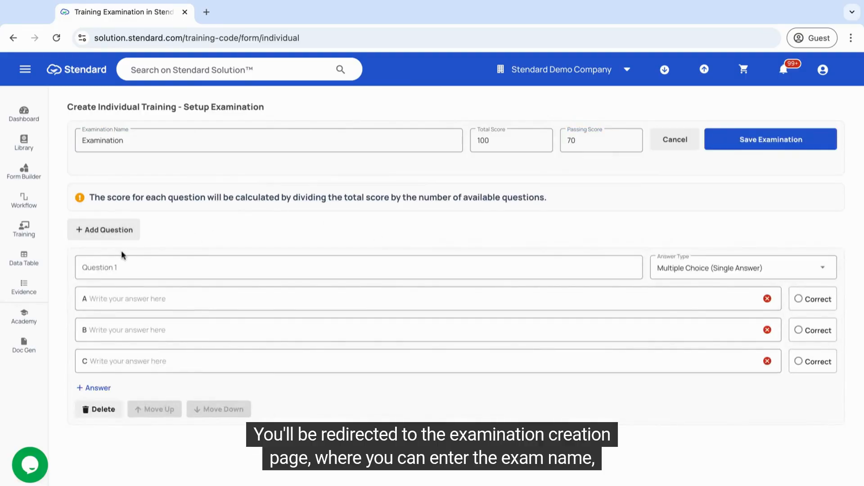
click(201, 275)
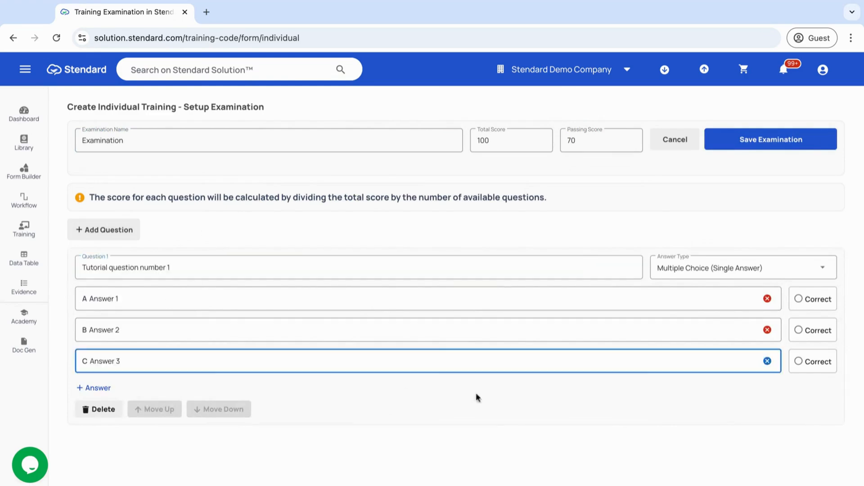
click(735, 271)
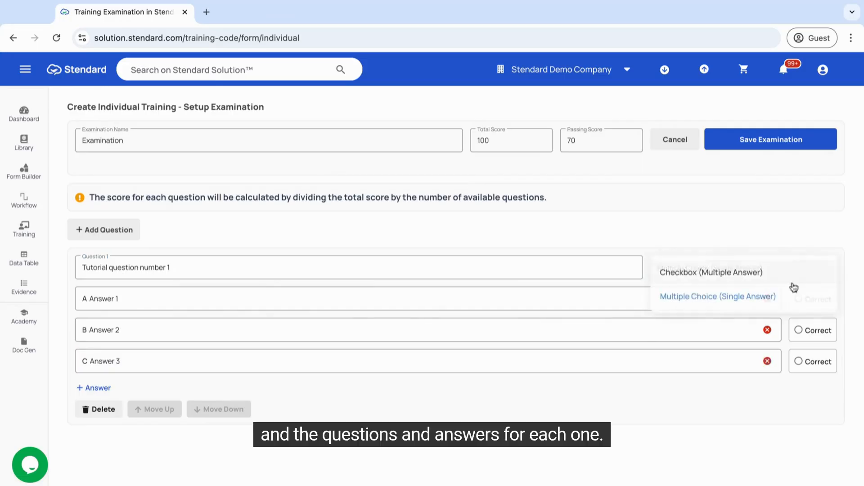
click(766, 378)
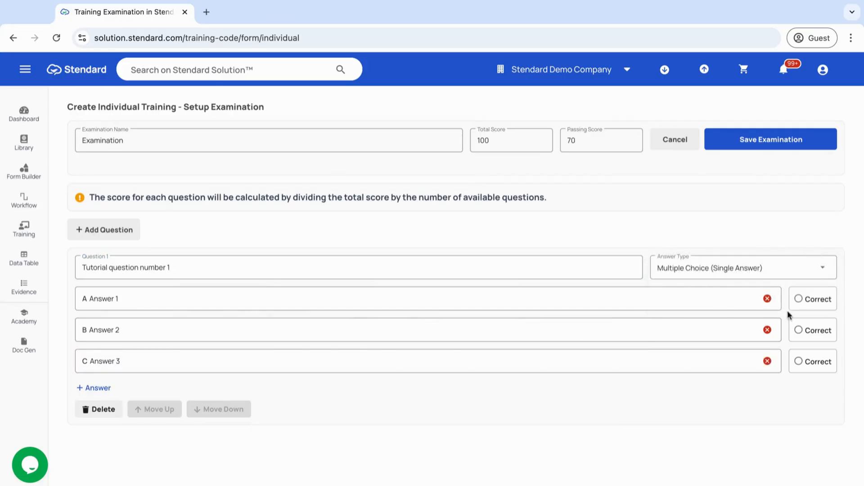
click(799, 299)
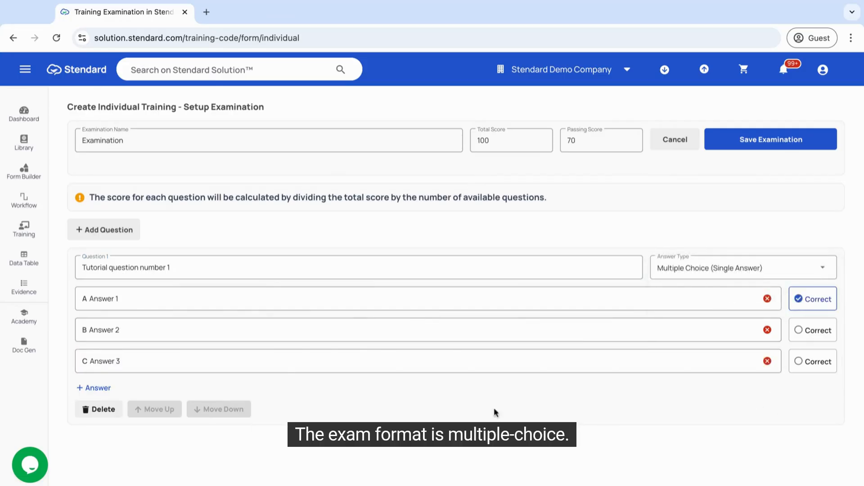
- Add the checkbox question "Tutorial question number 2" with Answer 1 marked correct, and save the examination
click(113, 230)
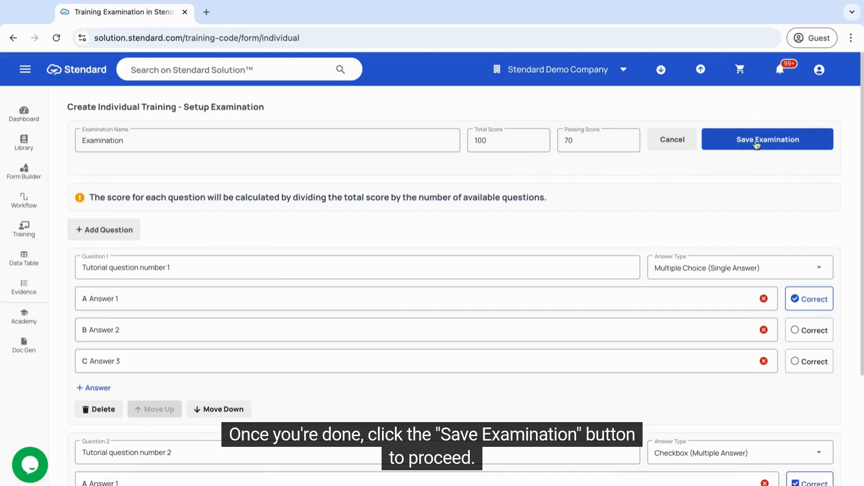
click(751, 140)
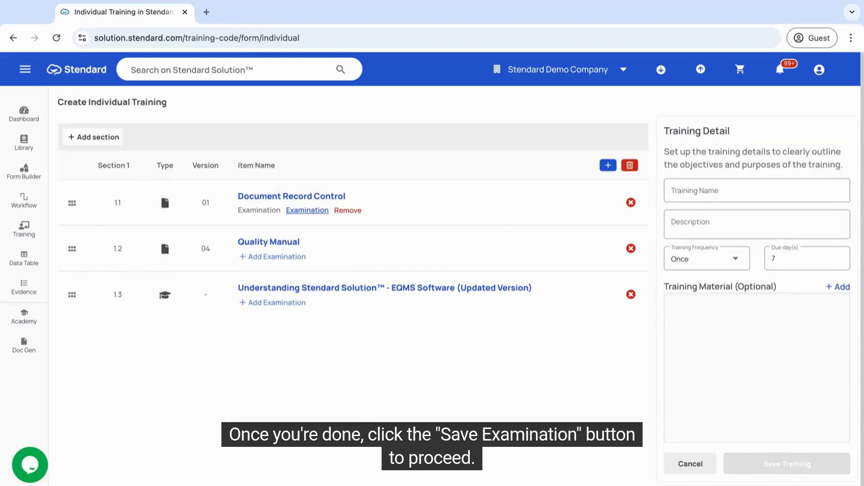
- Name the training "Training Tutorial"
click(713, 190)
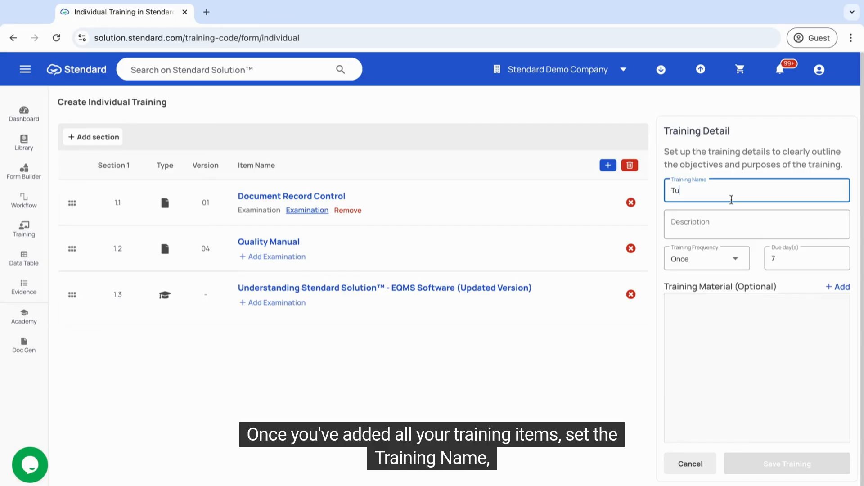
text(Tutor)
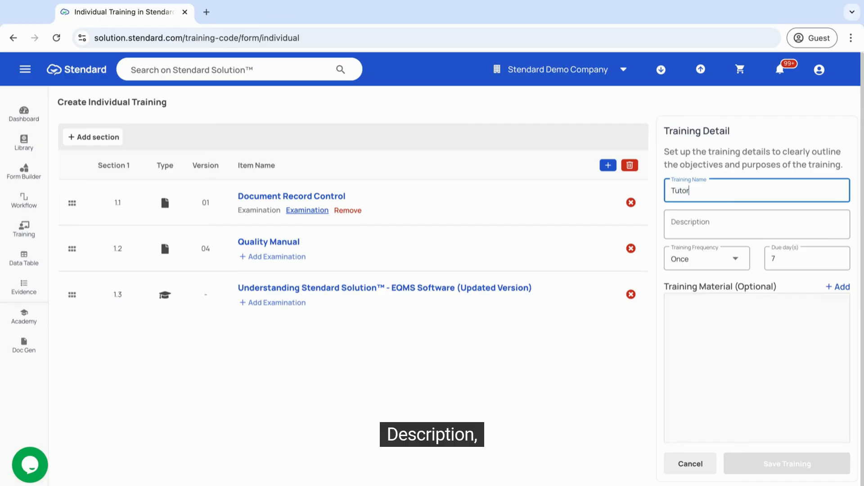
key(BackSpace)
key(BackSpace)
key(BackSpace)
key(BackSpace)
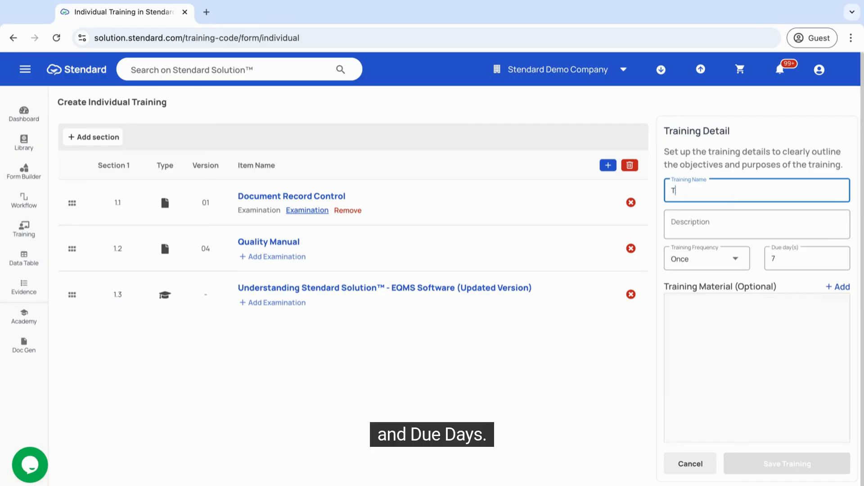
text(raining Tutorial)
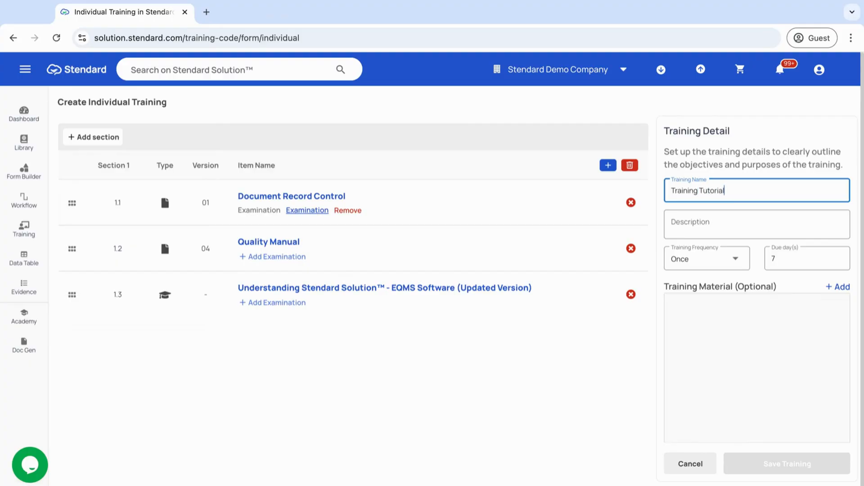
- Copy the training name into the description so it reads "Training Tutorial"
click(744, 225)
key(shift+Tab)
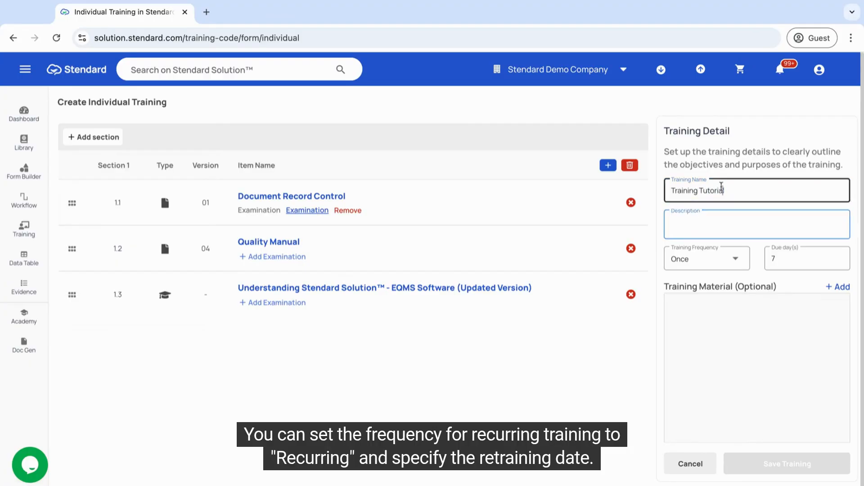
key(ctrl+c)
click(717, 216)
key(ctrl+v)
- Try the Recurring training frequency with its recurrence date calendar, and return the frequency to Once
click(718, 266)
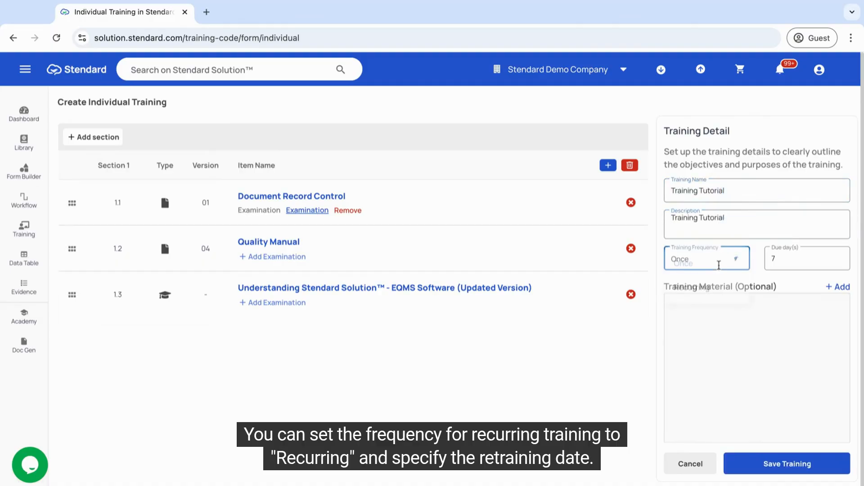
click(717, 291)
click(716, 259)
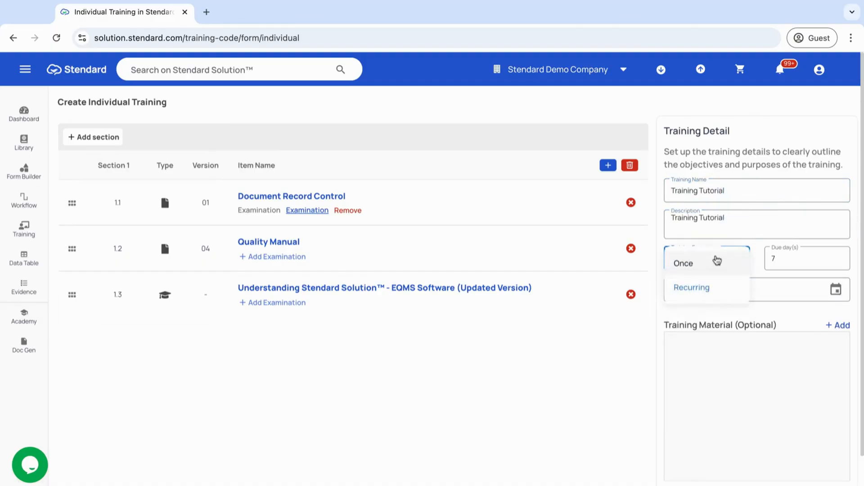
click(773, 301)
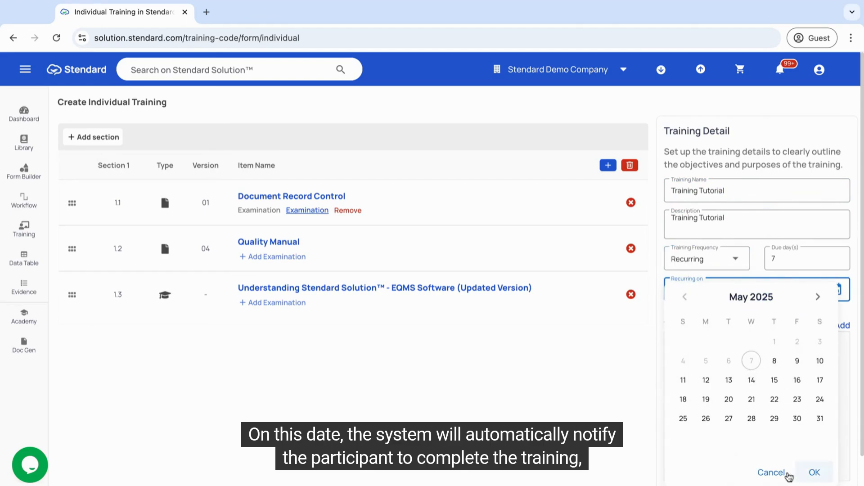
click(777, 473)
click(698, 266)
click(697, 263)
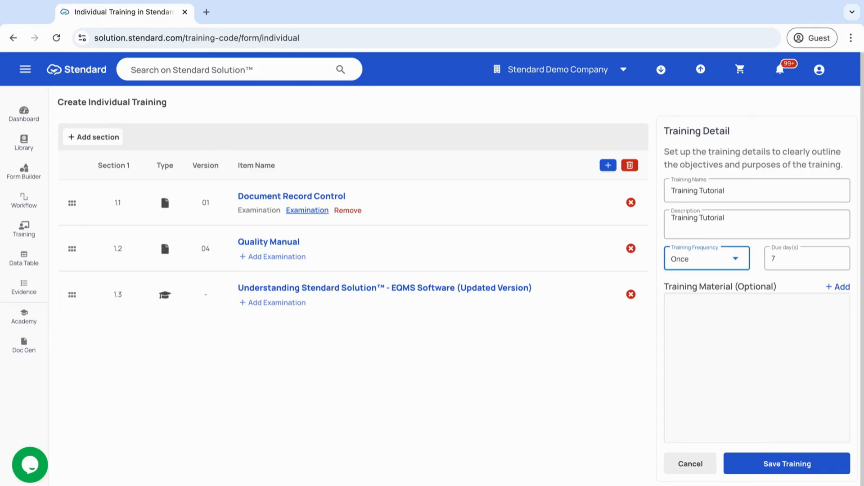
- Save the individual training and add two team members to it as attendees
click(783, 471)
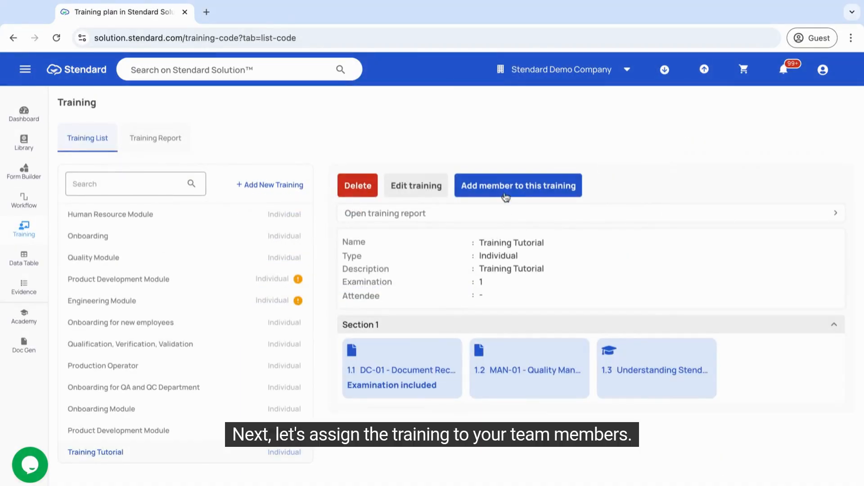
click(512, 193)
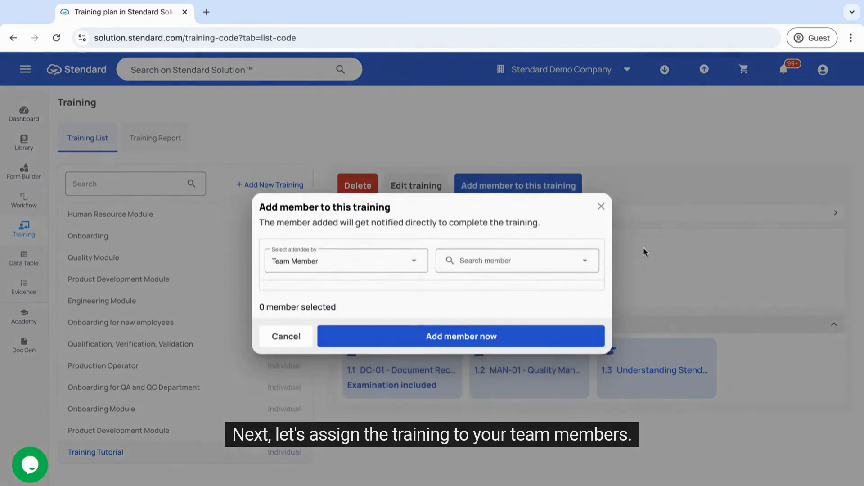
click(526, 263)
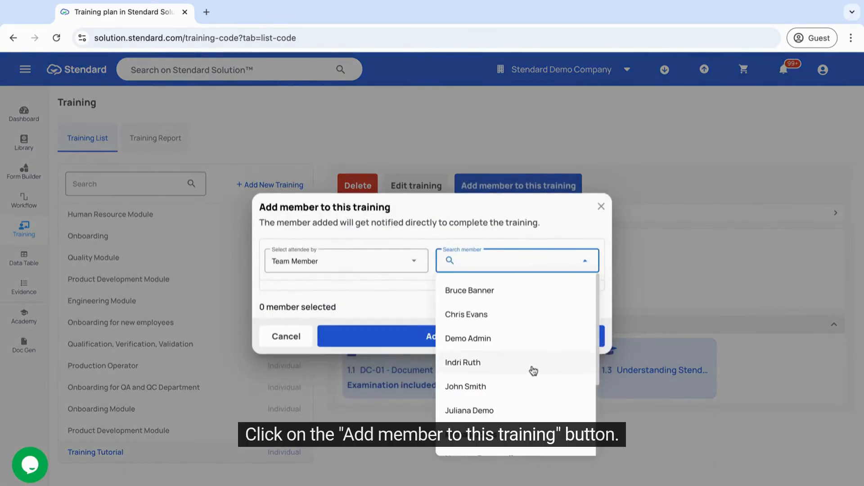
click(518, 320)
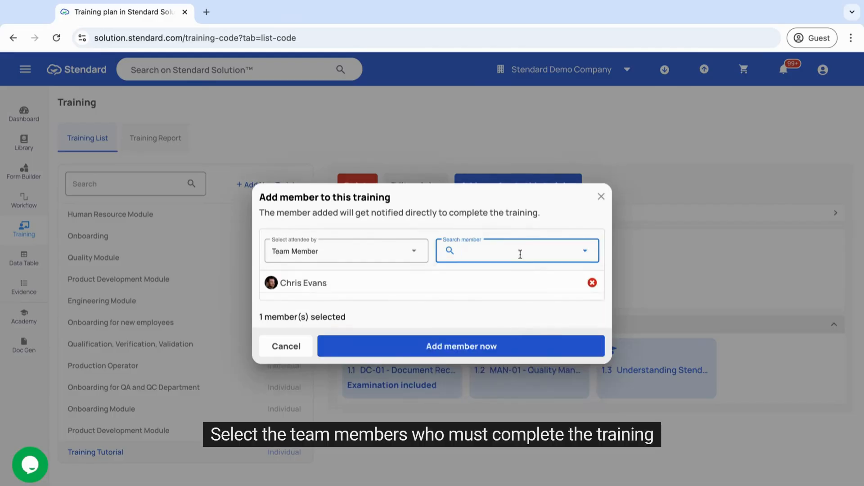
click(520, 251)
click(518, 280)
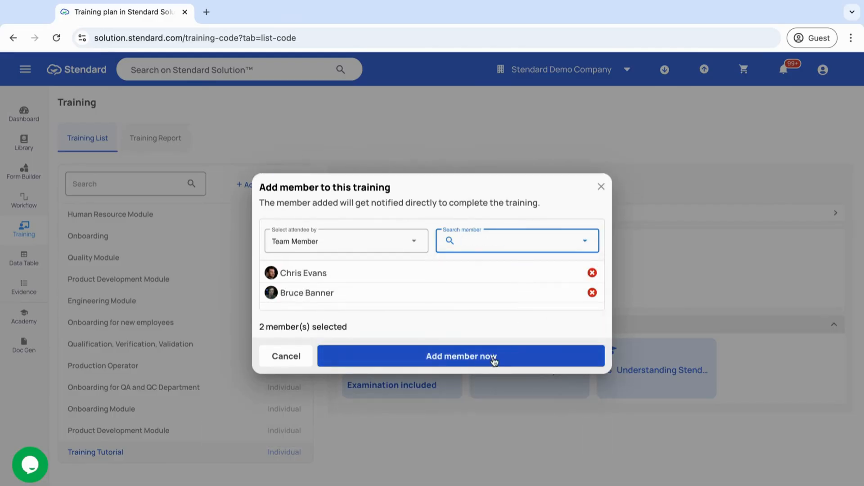
click(495, 360)
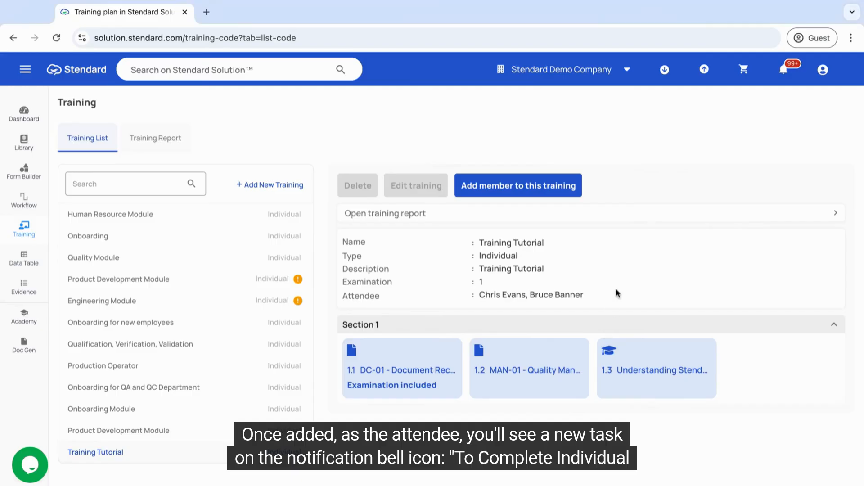
- Open the Training Tutorial task from the notifications and read the Document Record Control document through to its end
click(785, 71)
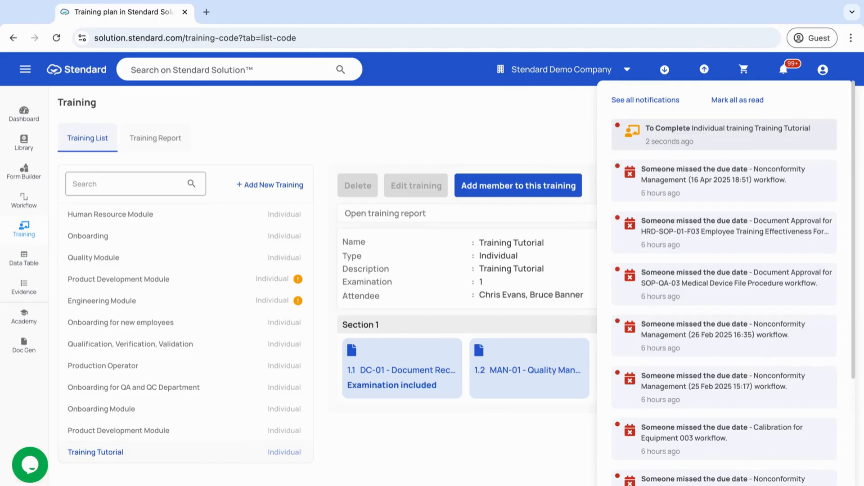
click(720, 134)
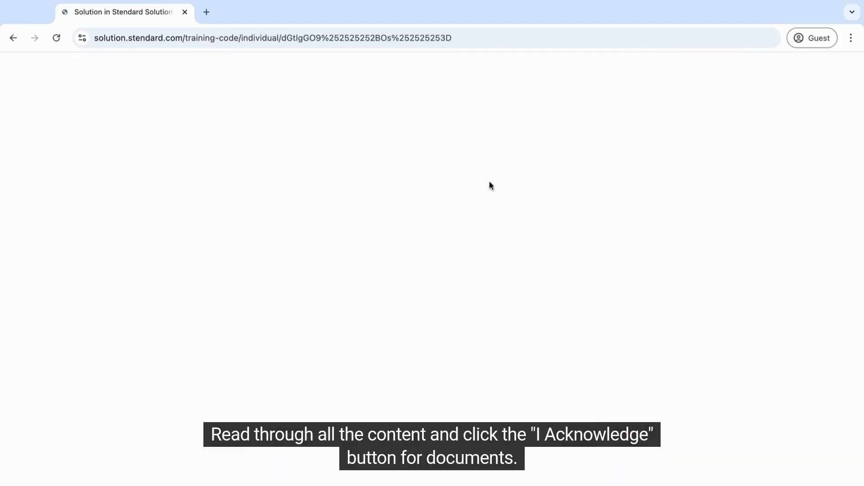
scroll(518, 247, down, 10)
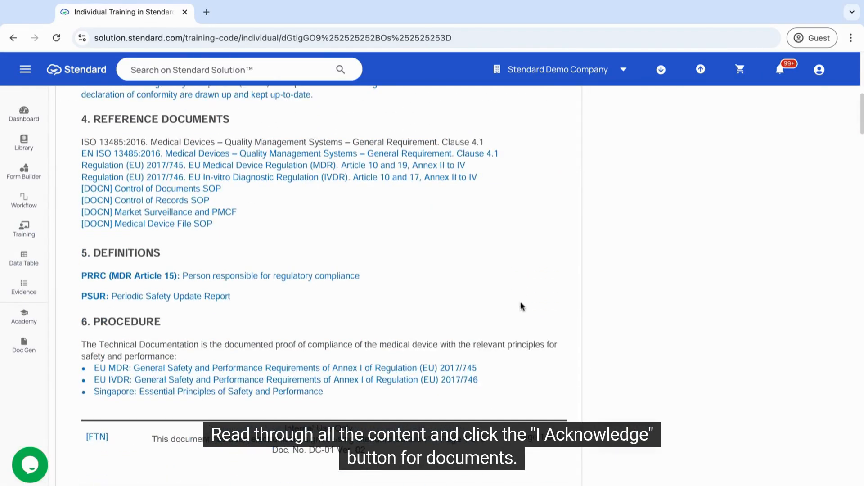
scroll(521, 307, down, 20)
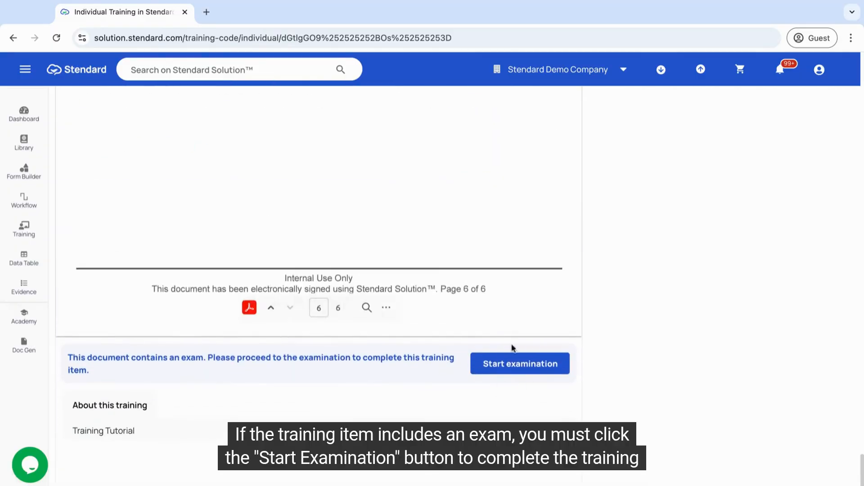
- Take the examination, choosing Answer 1 for question 1 and Answers 1, 2 and 3 for question 2, and submit it
click(522, 364)
click(72, 172)
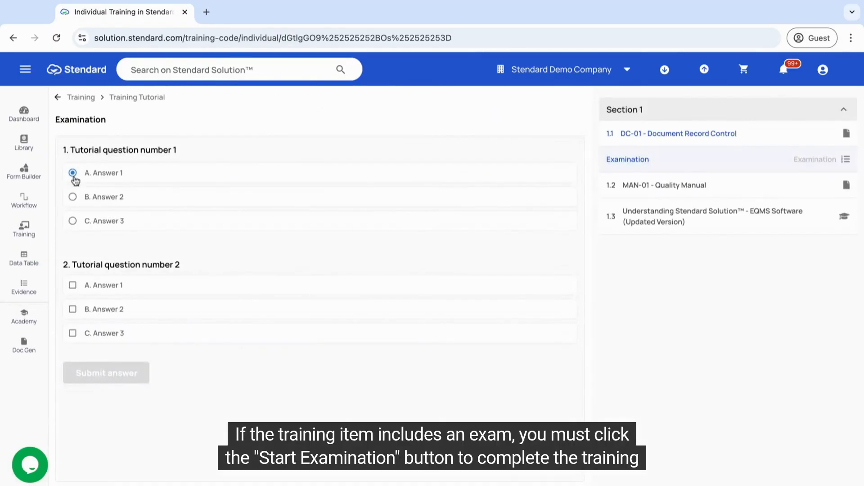
click(73, 286)
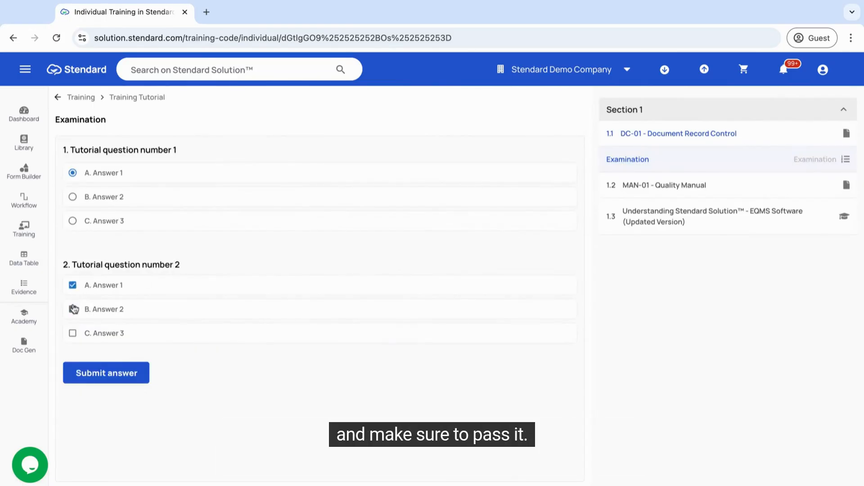
click(73, 333)
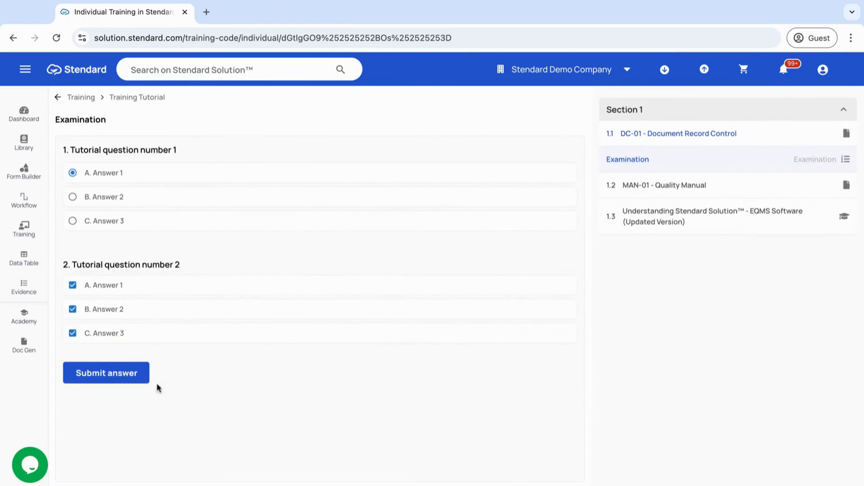
click(120, 381)
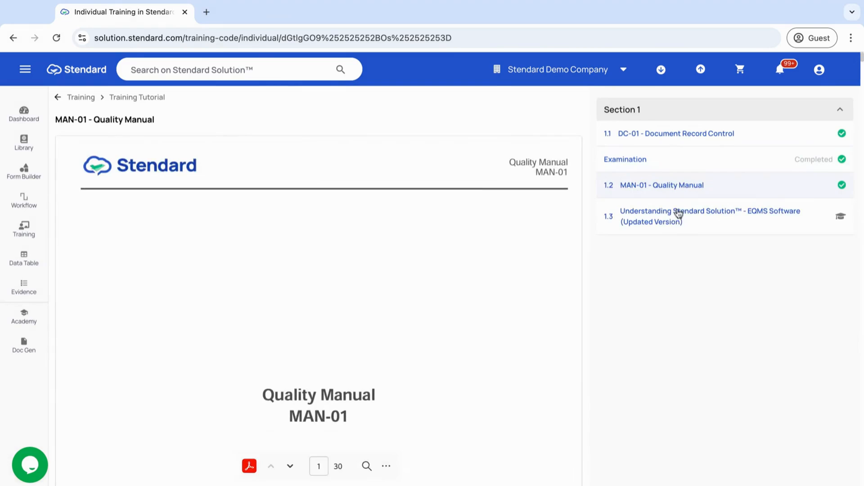
- Start the academy course for training item 1.3, Understanding Stendard Solution™ - EQMS Software (Updated Version)
click(678, 215)
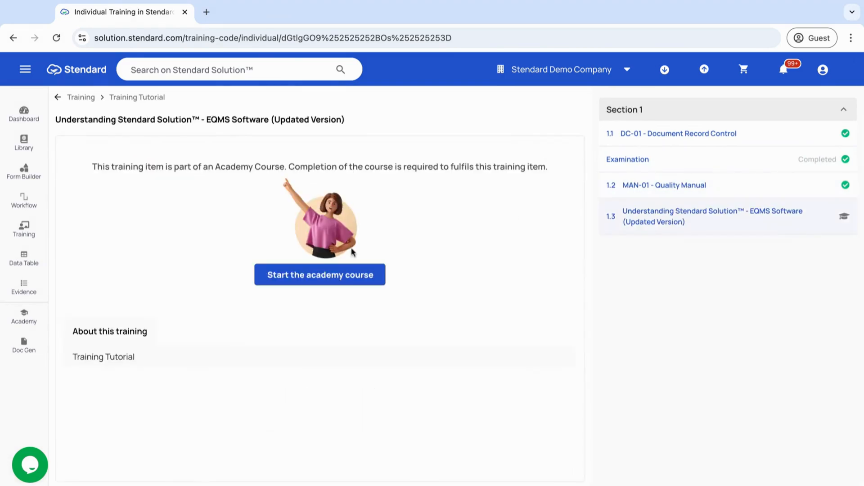
click(308, 279)
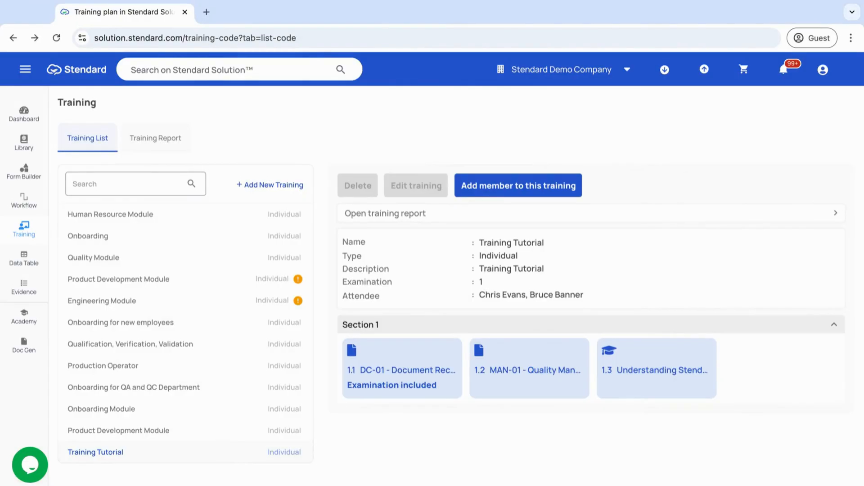
- Preview the Training Tutorial result in the training report and examine the progress details of both attendees
click(166, 147)
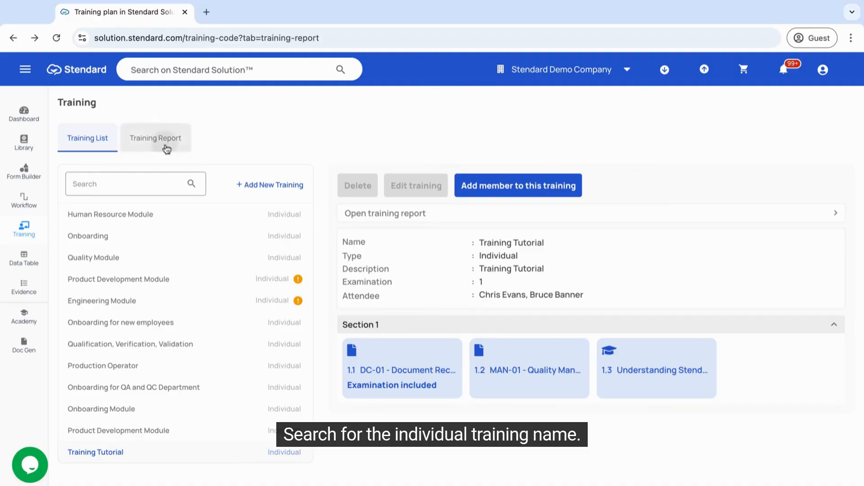
click(828, 428)
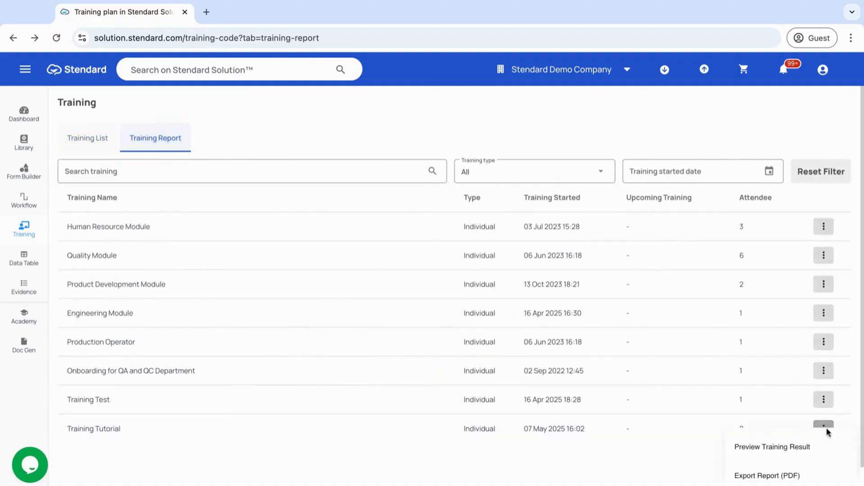
click(803, 448)
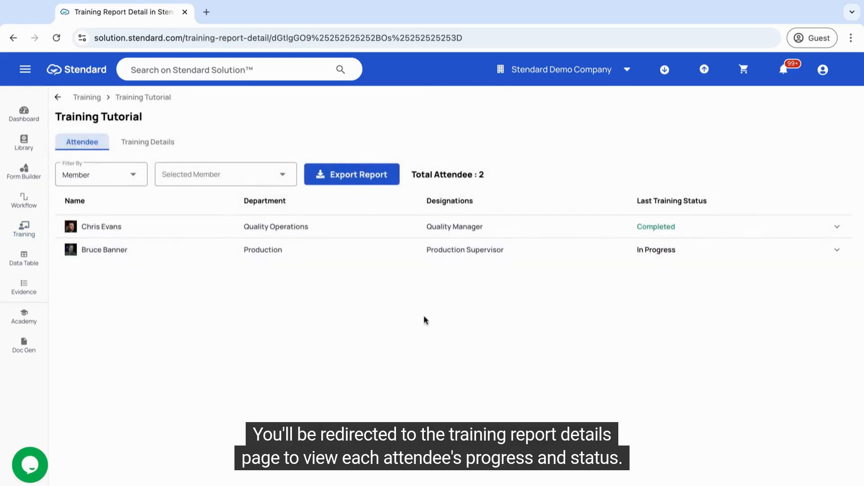
click(836, 228)
click(832, 256)
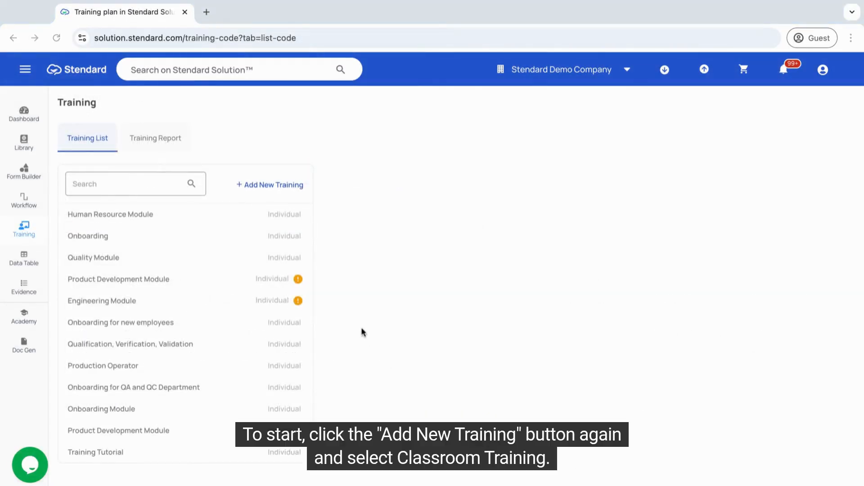
- Start a new classroom training and name it "Classroom Training Evaluation"
click(273, 184)
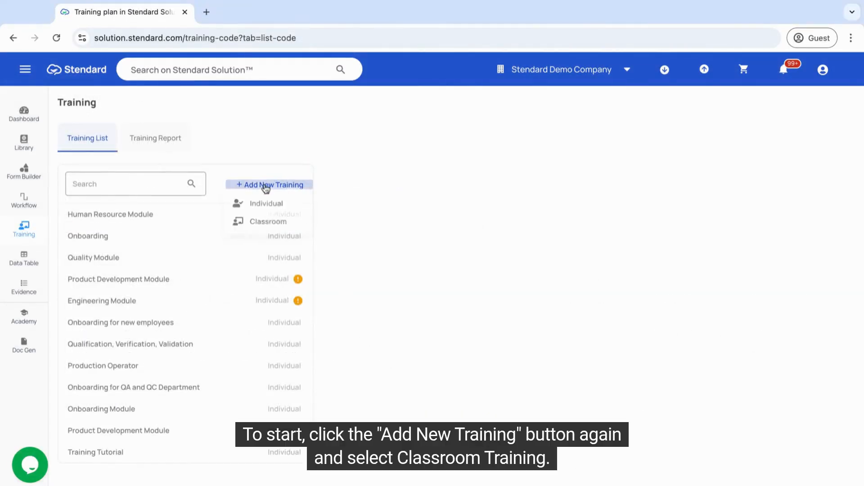
click(276, 228)
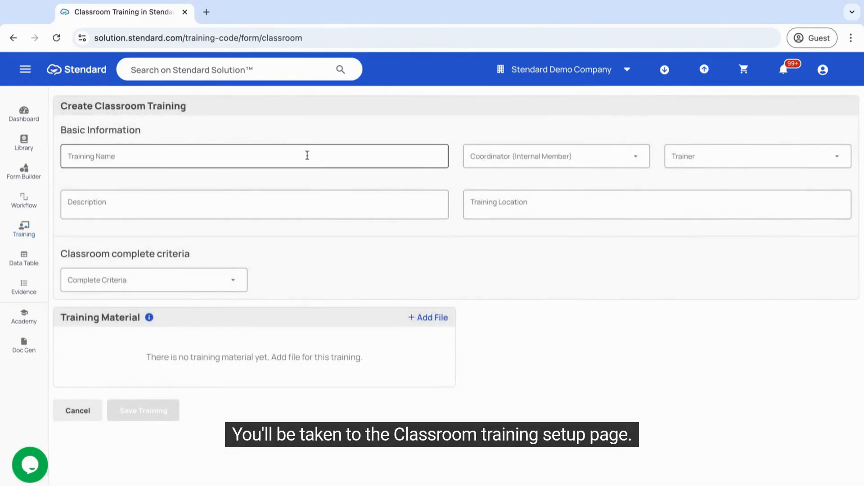
click(307, 155)
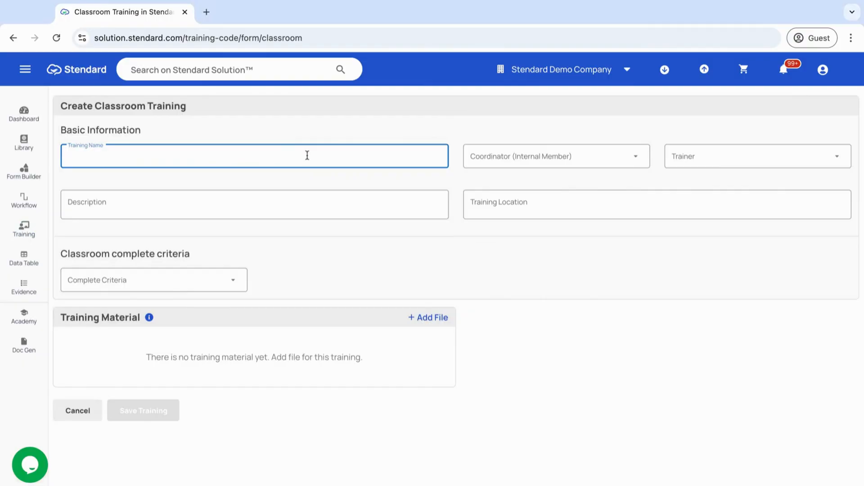
text(Classroom)
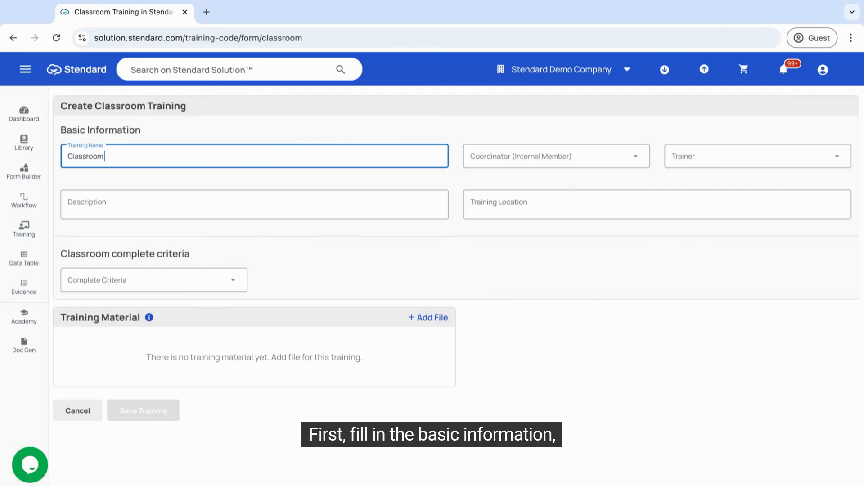
text( Training Evaluation)
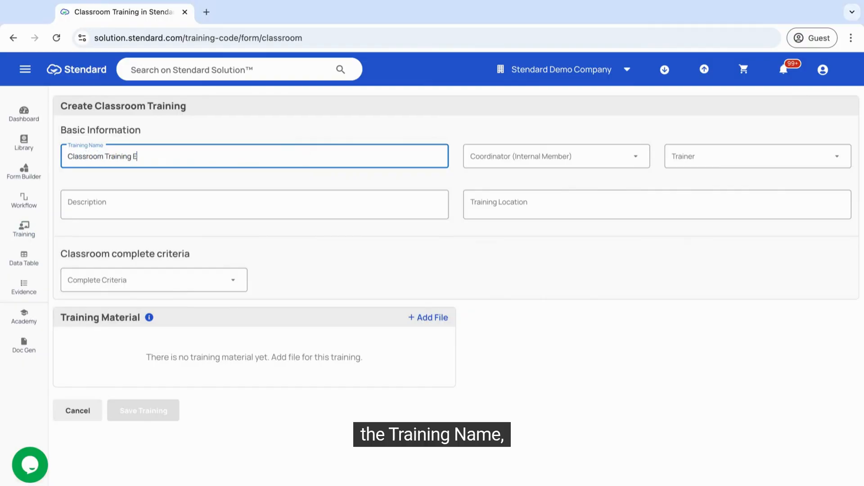
- Assign an internal member as coordinator and enter the trainer's name manually
click(544, 165)
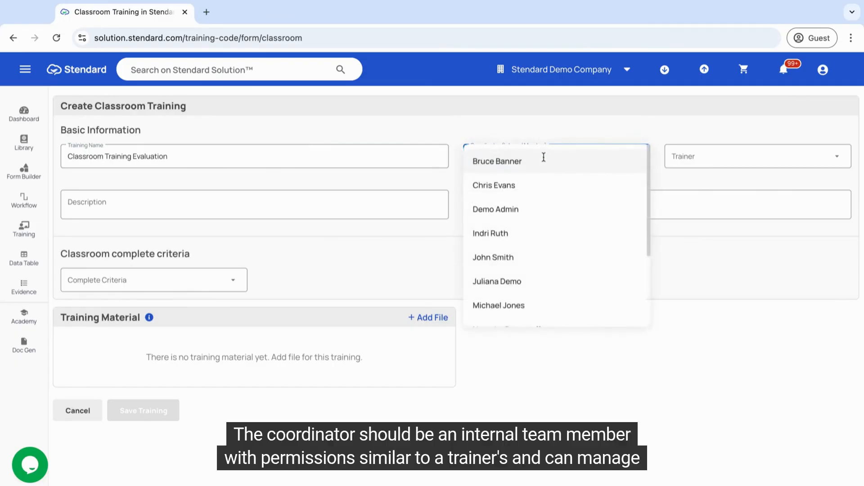
click(545, 195)
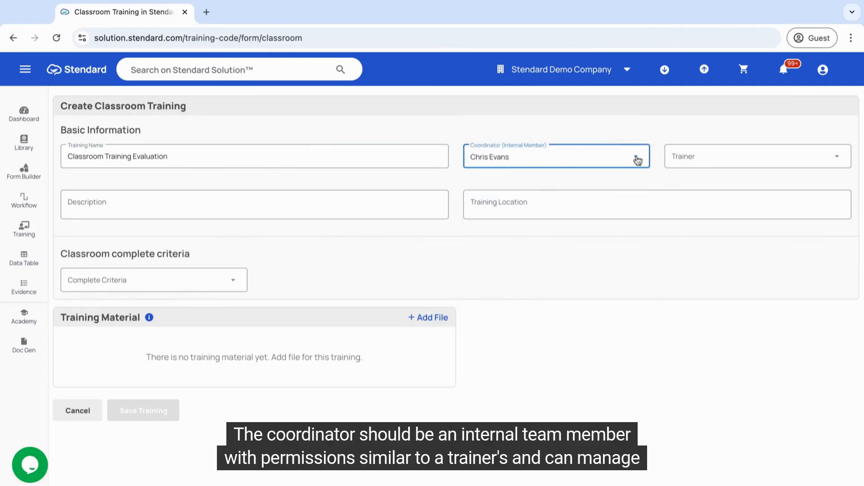
click(730, 156)
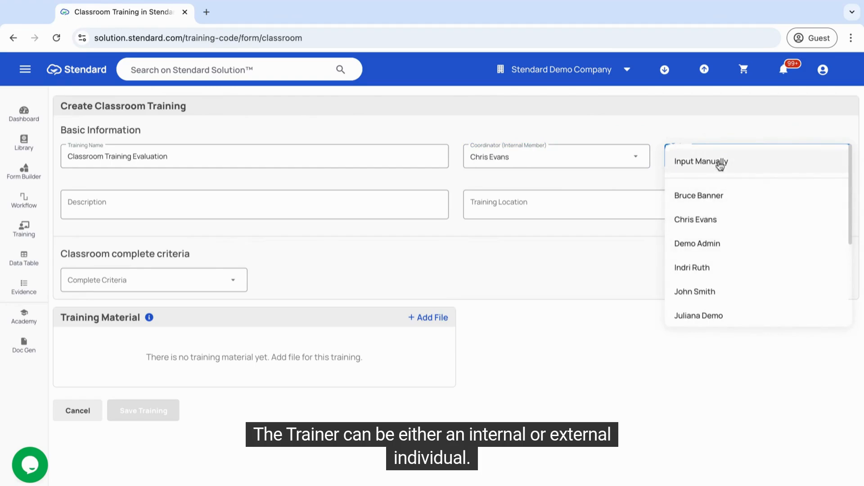
click(720, 164)
click(721, 165)
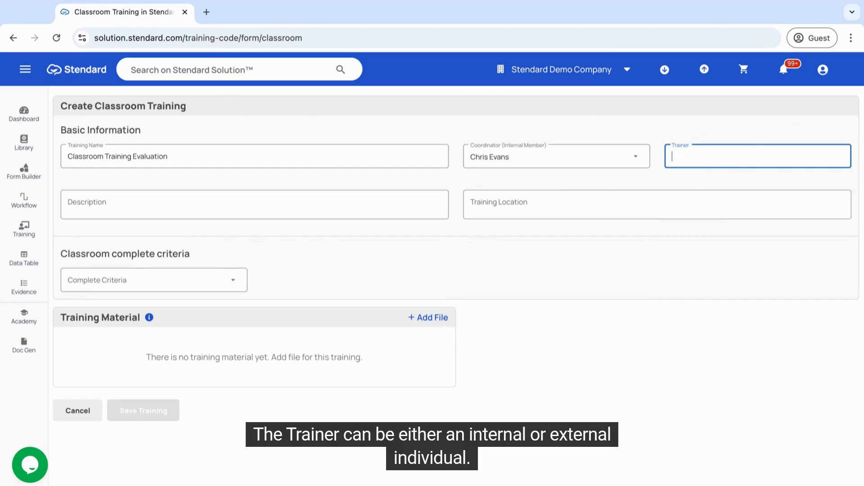
text(Mr. Traine)
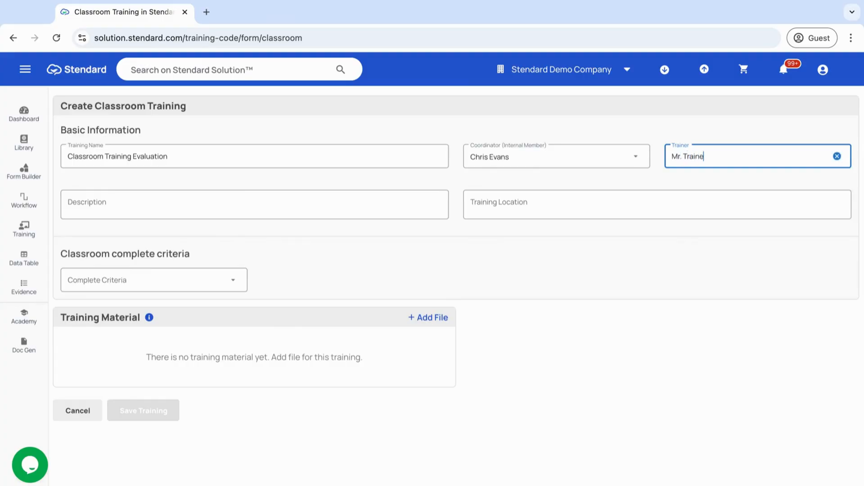
- Describe the classroom training as "Trainer Evaluation" and set its location to "In meeting room 3A"
click(575, 207)
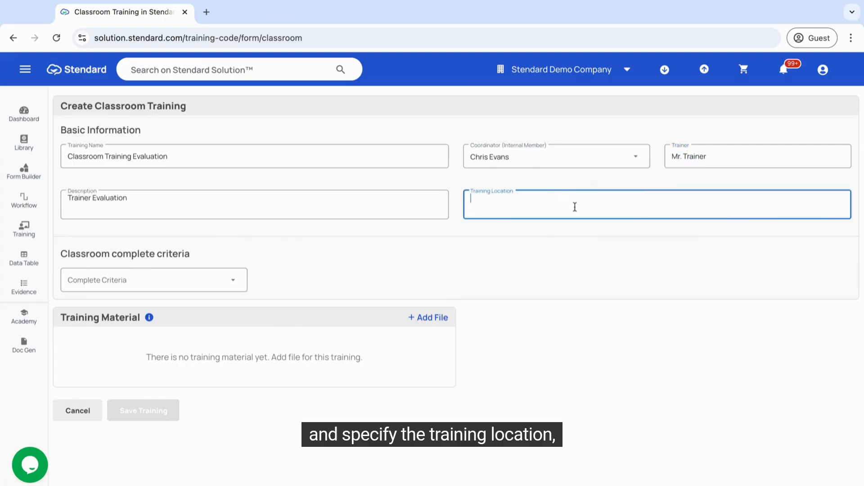
text(In meeting room 3A)
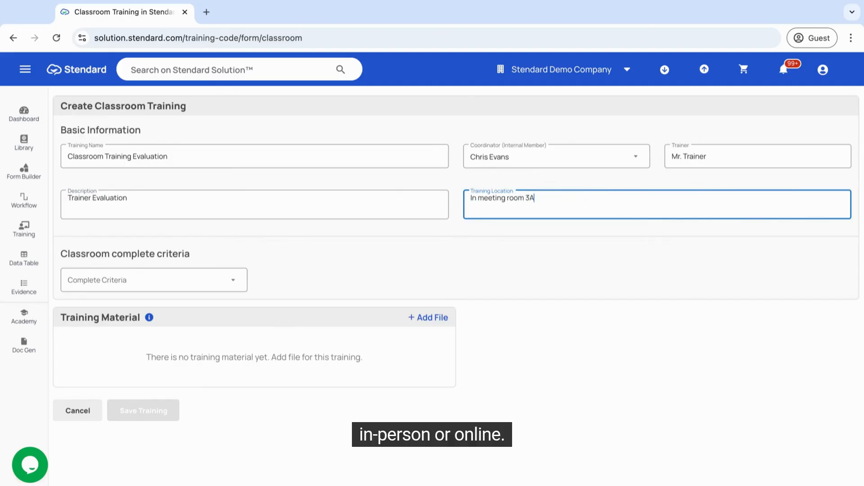
click(553, 297)
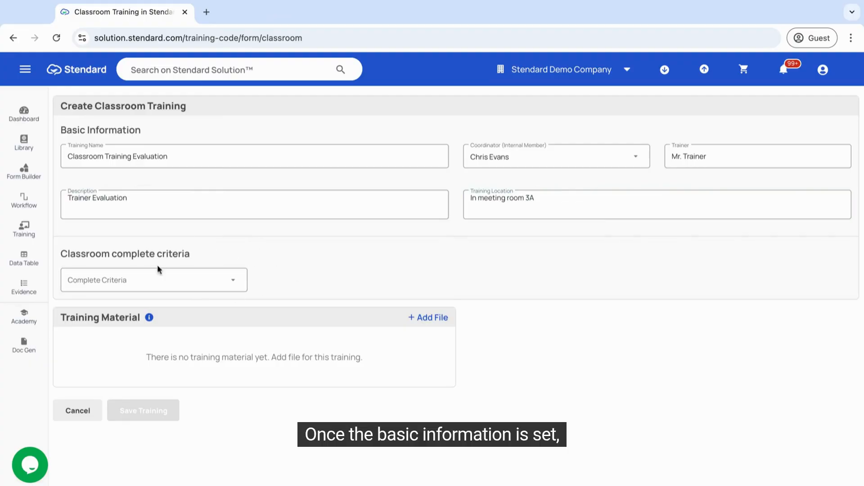
- Set the classroom completion criteria to Trainer Evaluation, with Retraining as the consequence of failing
click(243, 283)
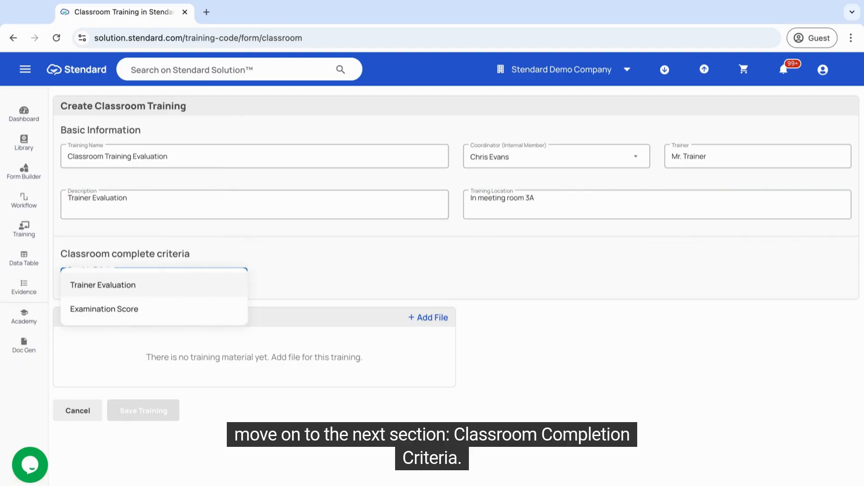
click(195, 289)
click(344, 287)
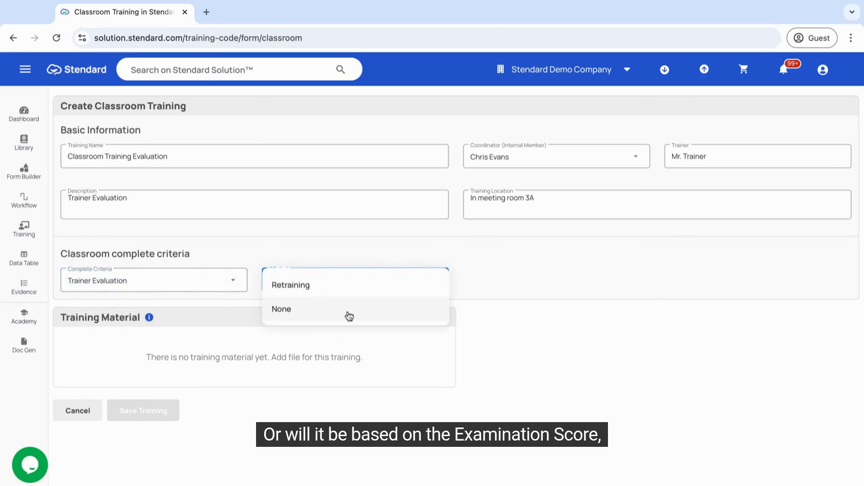
click(279, 288)
- Switch the completion criteria to Examination Score, open the setup for a new examination and leave it without saving
click(233, 286)
click(219, 309)
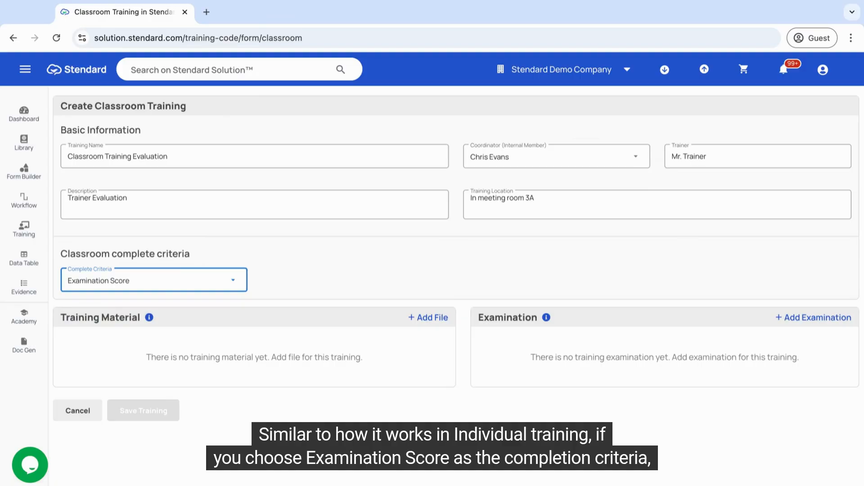
click(814, 318)
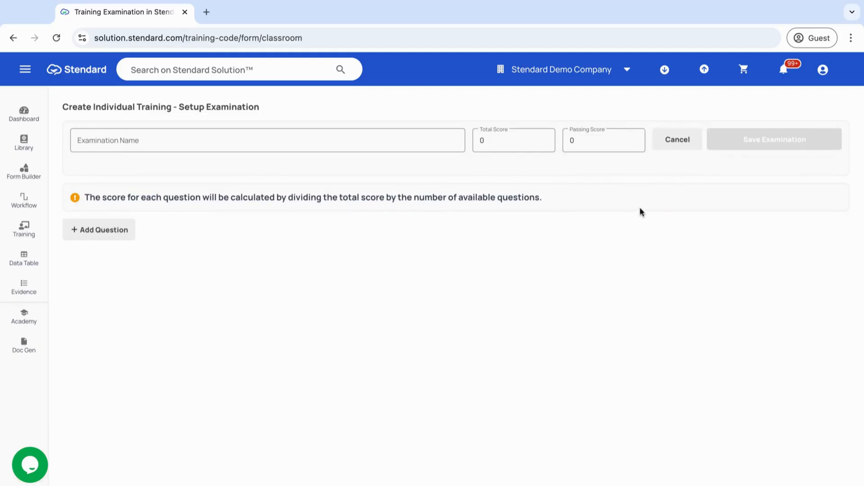
click(679, 141)
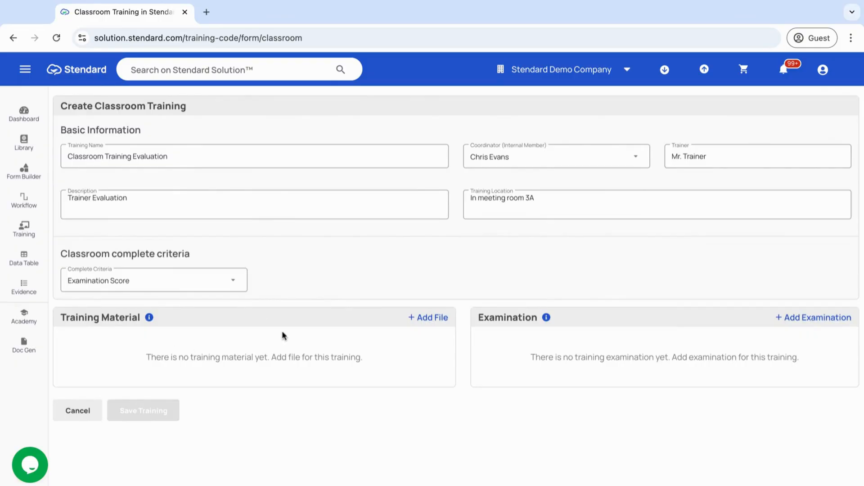
- Change the completion criteria to Trainer Evaluation with Retraining if failed, and save the classroom training
click(233, 280)
click(204, 285)
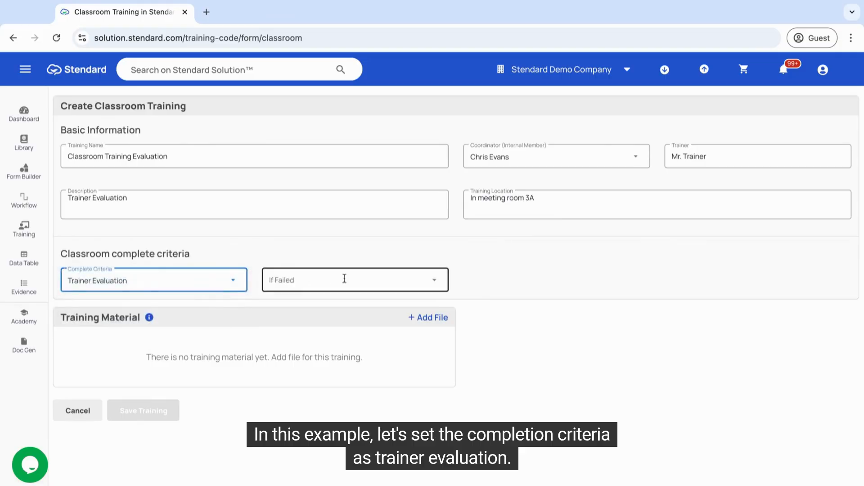
click(345, 278)
click(345, 284)
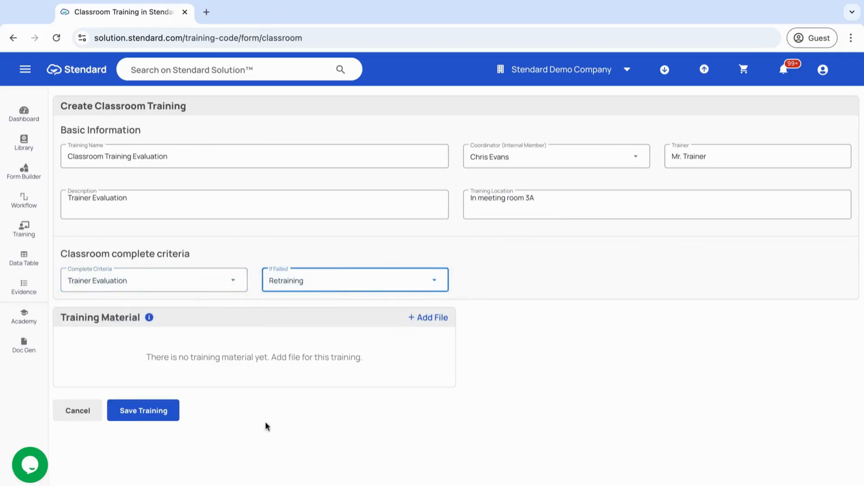
click(266, 426)
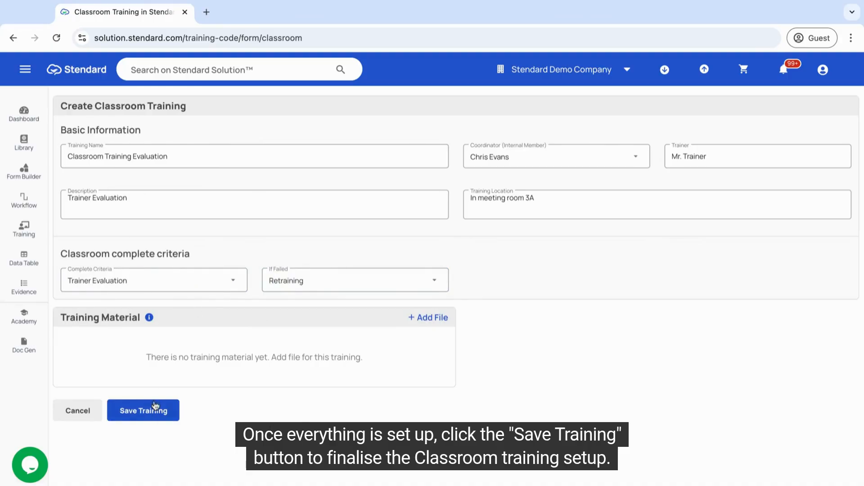
click(147, 418)
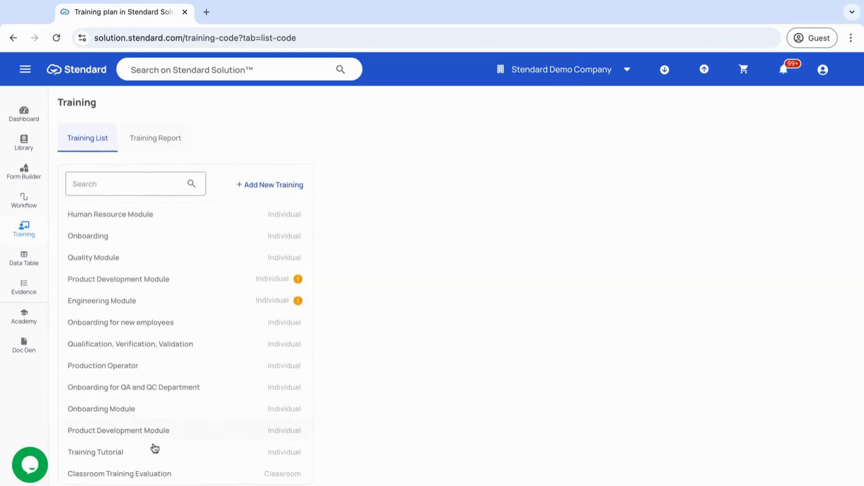
- Start adding members to Classroom Training Evaluation and schedule the session for 09 May 2025 at 20:31
click(161, 474)
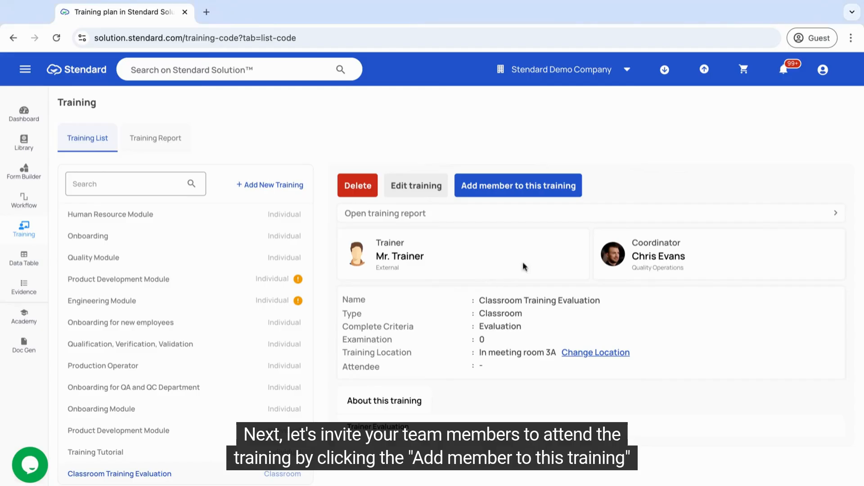
click(533, 190)
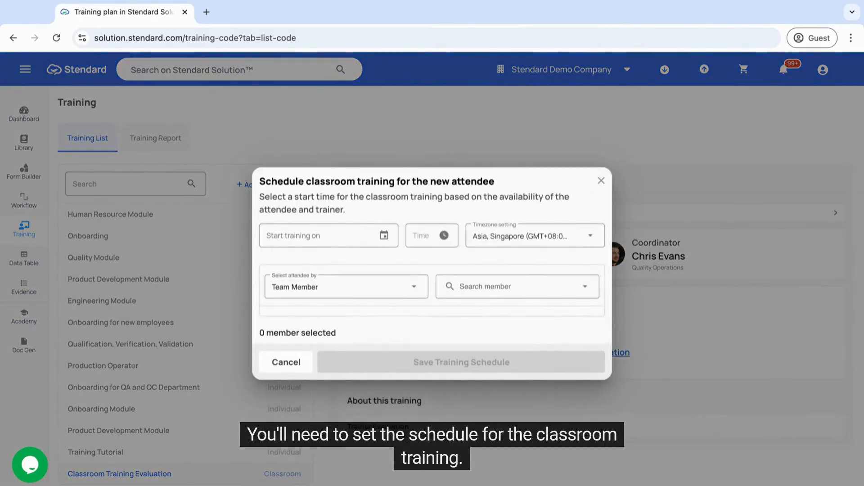
click(328, 240)
click(357, 326)
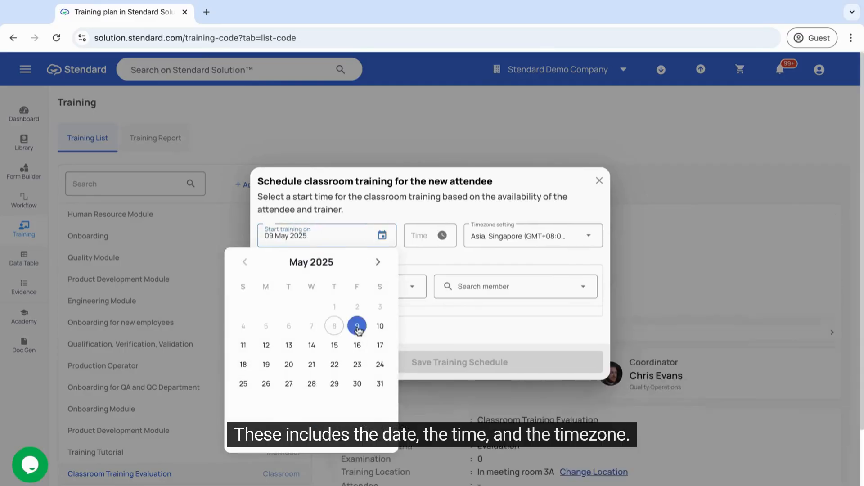
click(372, 439)
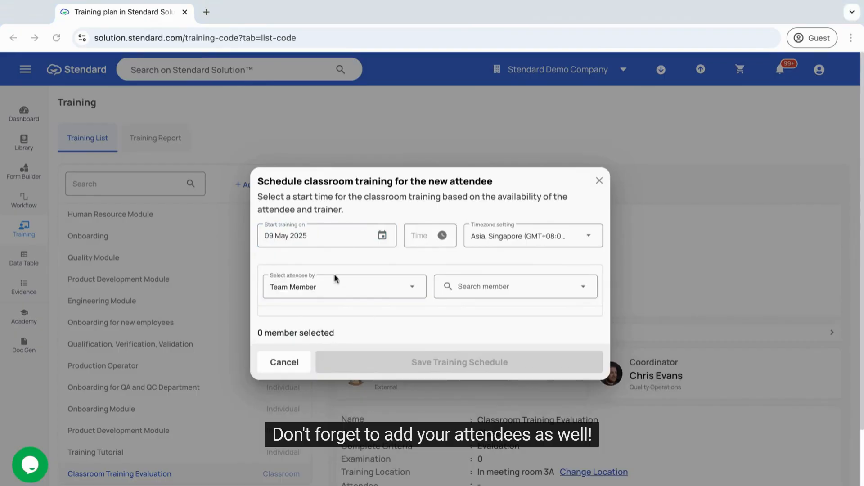
click(417, 244)
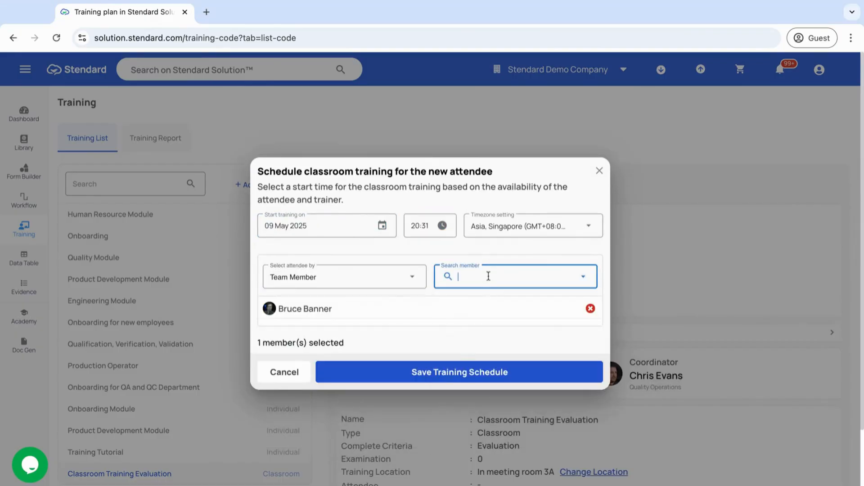
- Add the second team member as an attendee and save the training schedule
click(489, 276)
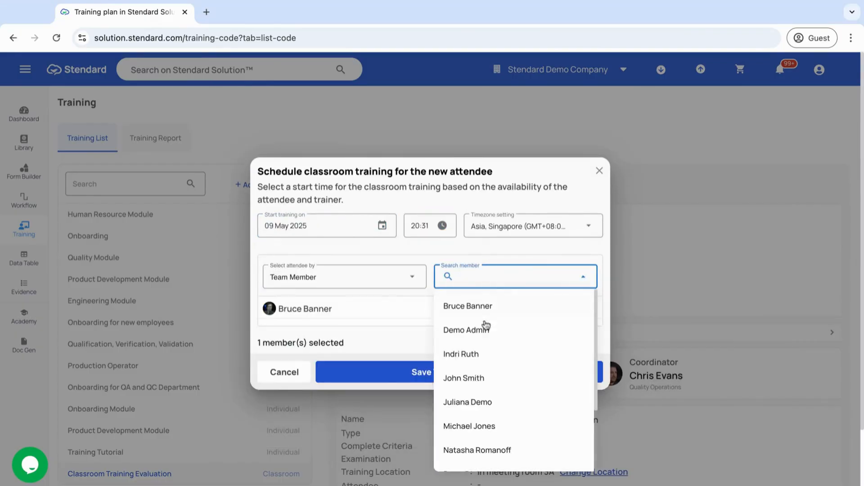
click(486, 378)
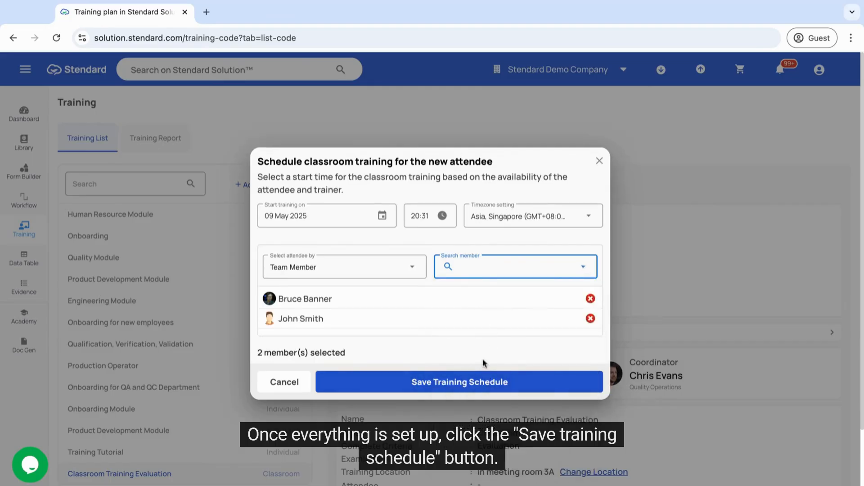
click(481, 386)
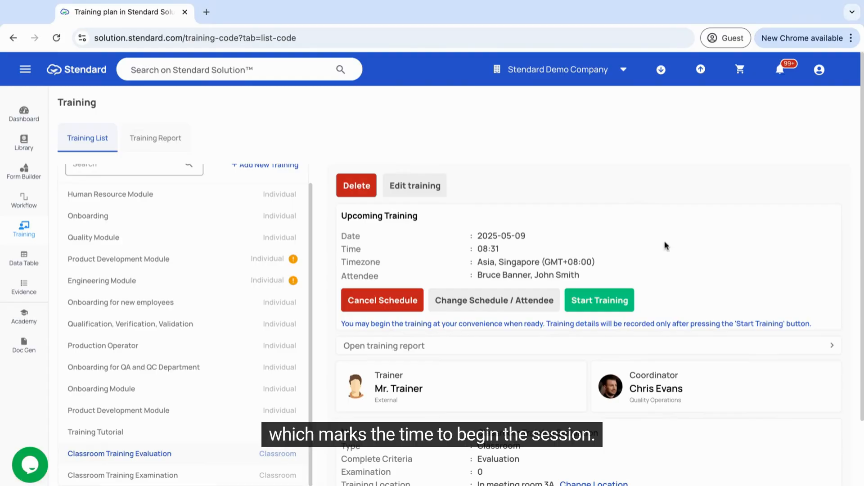
- Start the scheduled Classroom Training Evaluation session and record the attendance of both attendees
click(614, 307)
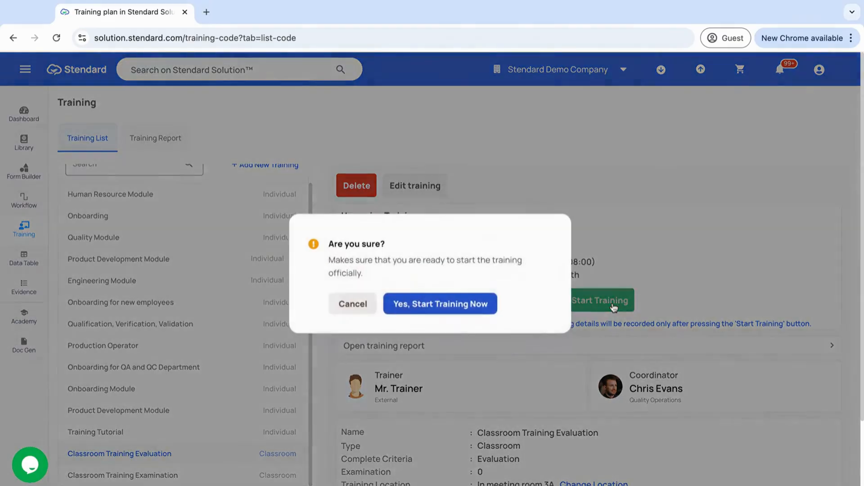
click(443, 308)
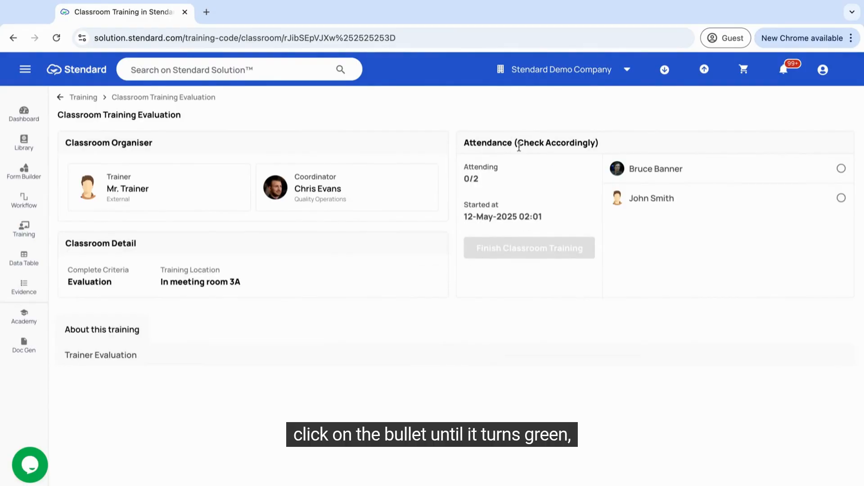
click(841, 170)
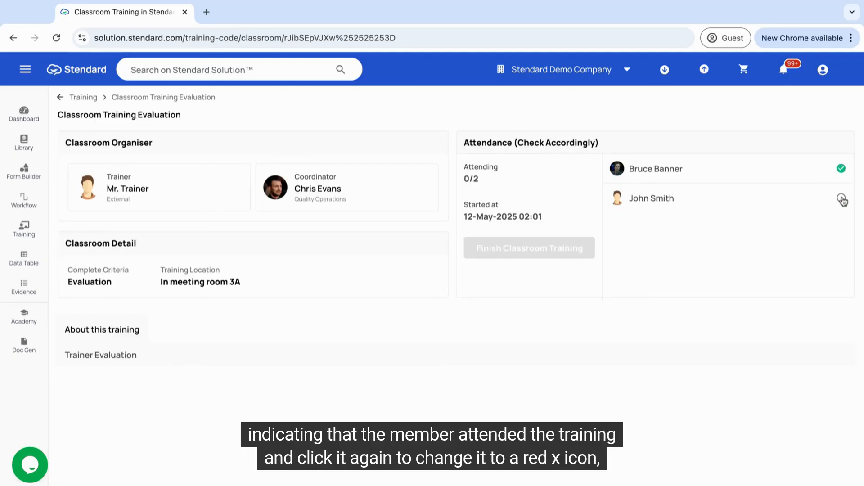
click(844, 174)
click(844, 173)
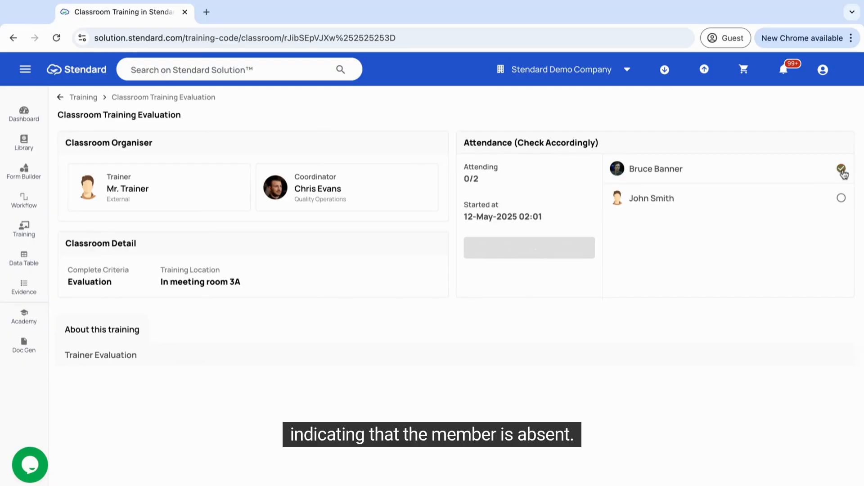
click(841, 198)
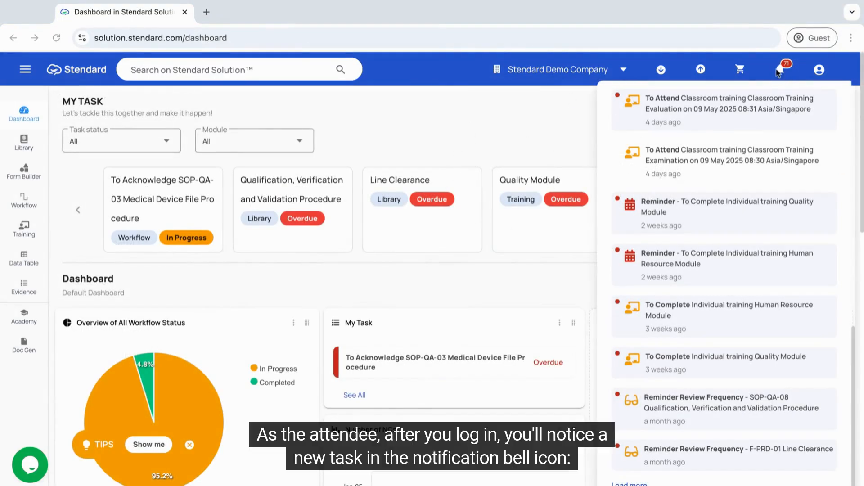
- As the attendee, open Classroom Training Examination from its notification and start its examination
click(684, 162)
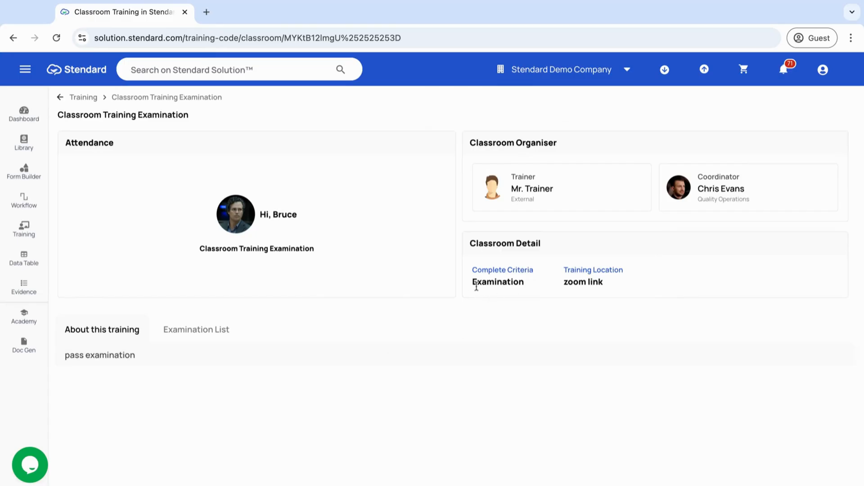
click(212, 332)
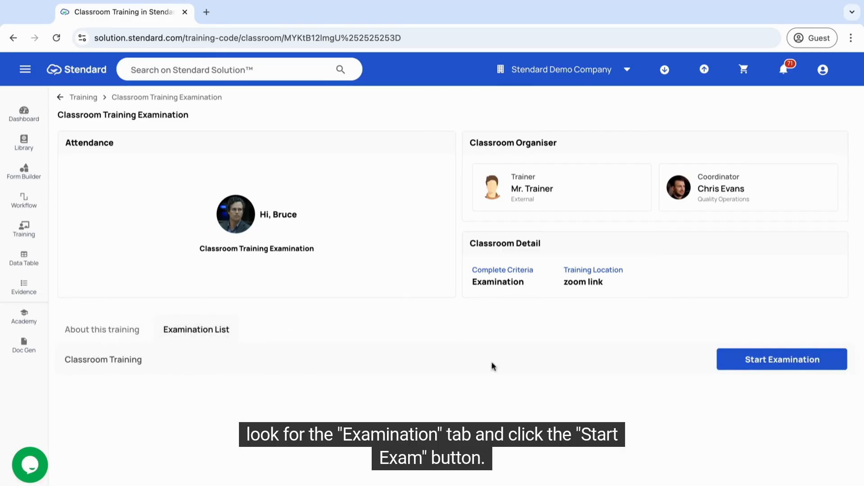
click(793, 366)
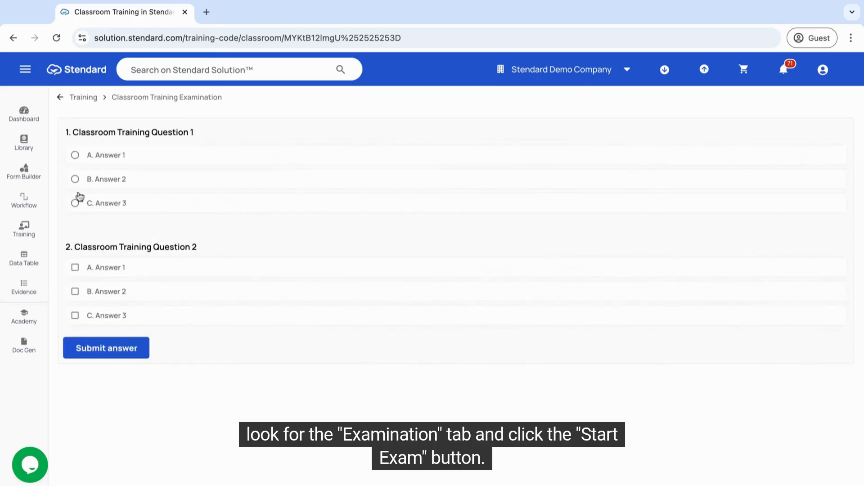
- Answer question 1 with Answer 1 and question 2 with Answers 1, 2 and 3, and submit the examination
click(75, 155)
click(75, 268)
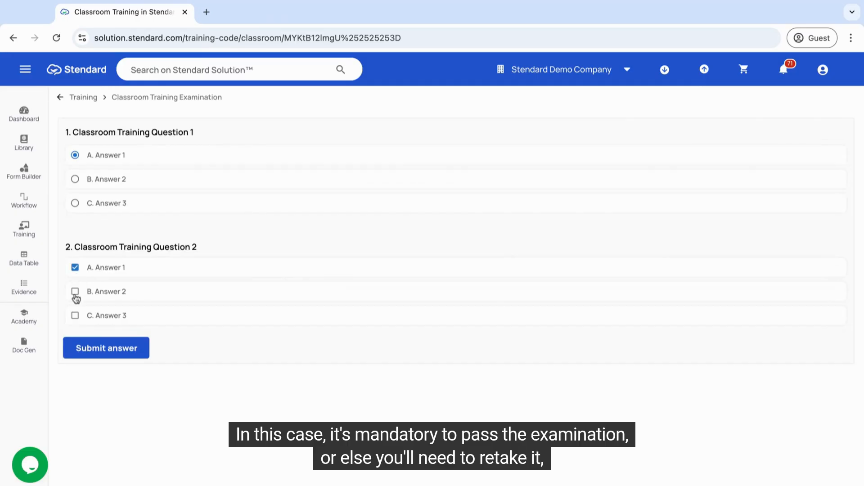
click(75, 291)
click(75, 315)
click(106, 348)
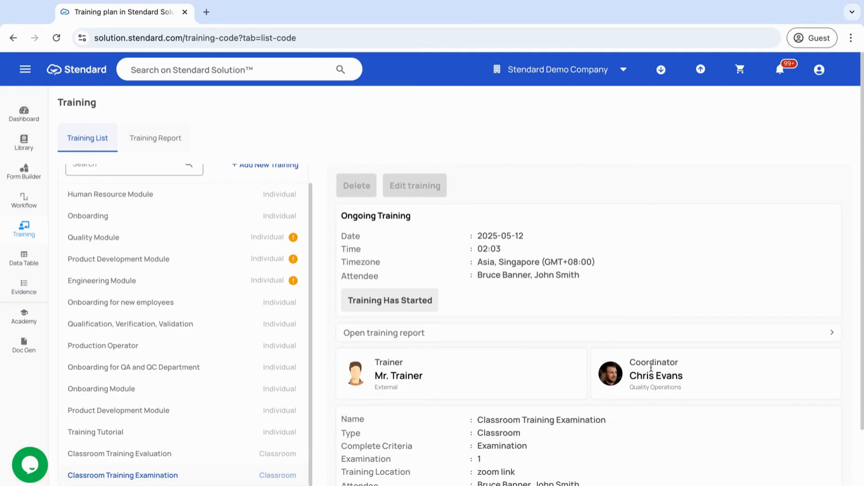
- As the organiser, preview the attendees' results in the ongoing Classroom Training Examination and finish the classroom training
click(415, 307)
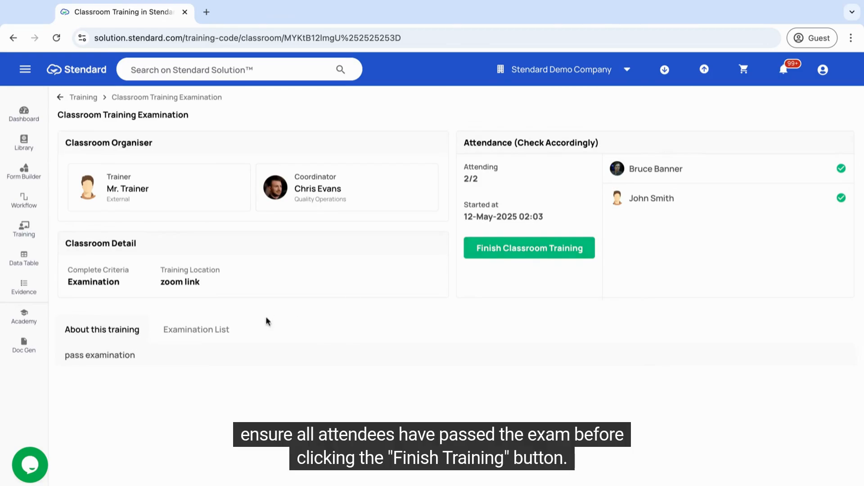
click(209, 333)
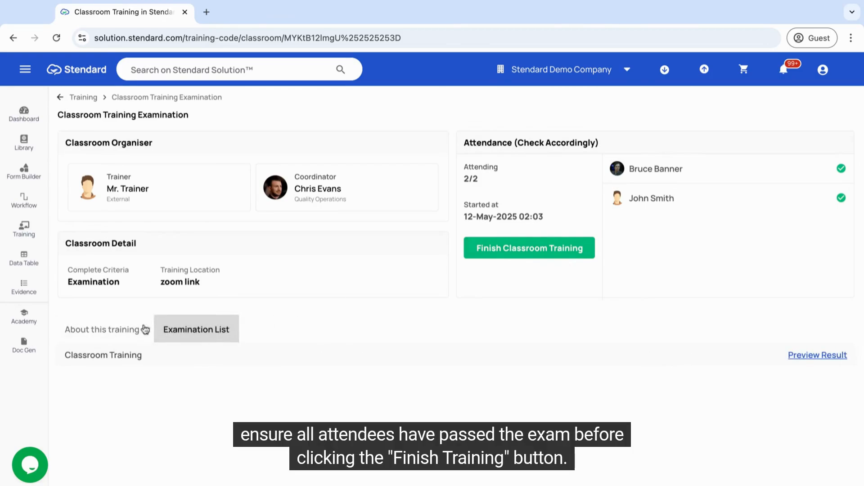
click(820, 356)
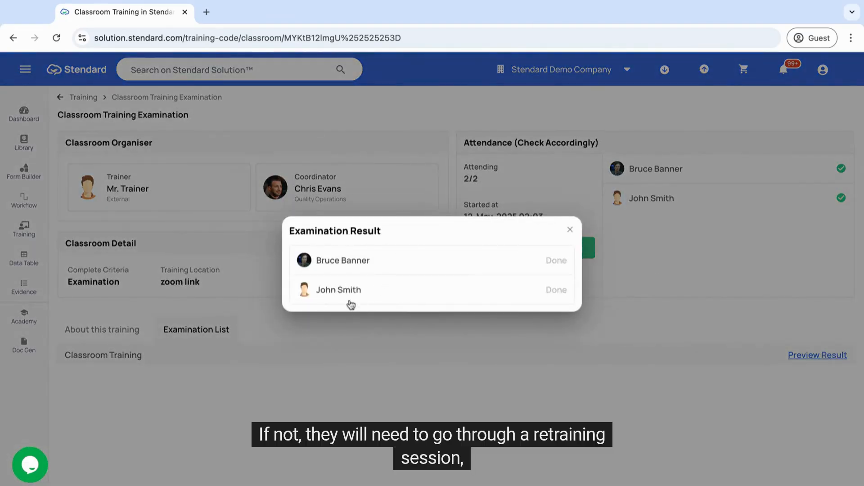
click(570, 229)
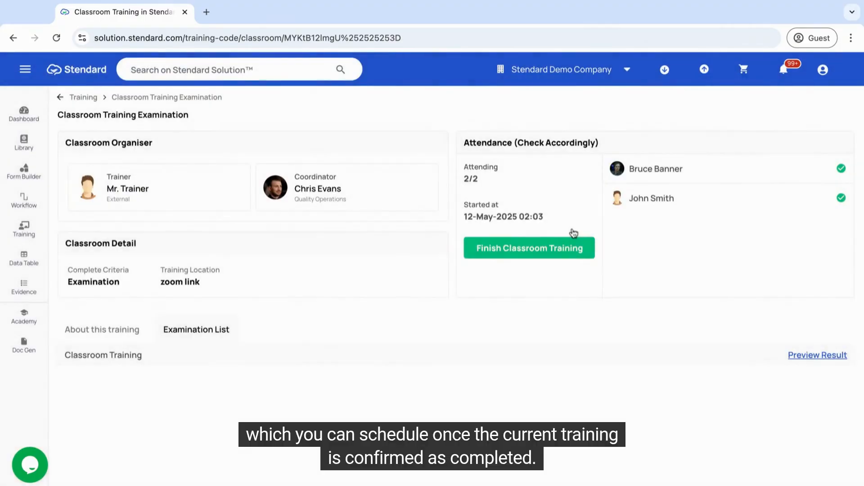
click(557, 252)
click(440, 318)
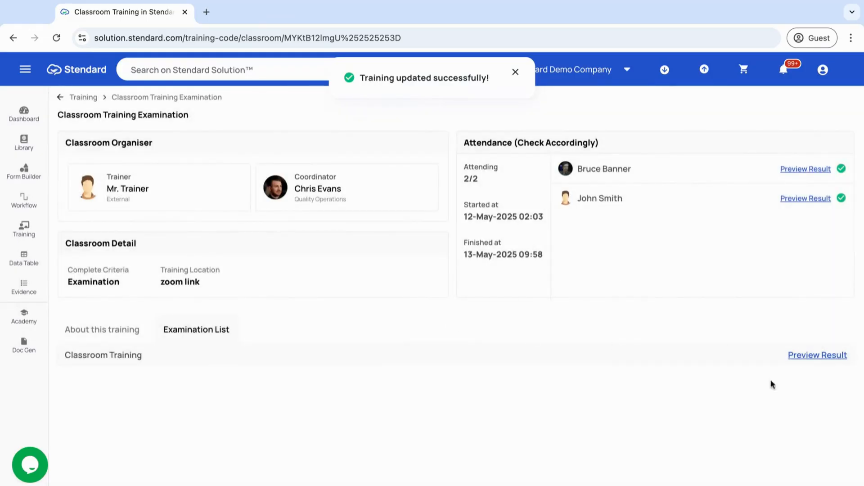
- Open the ongoing Classroom Training Evaluation from the training list and finish its training session
click(24, 229)
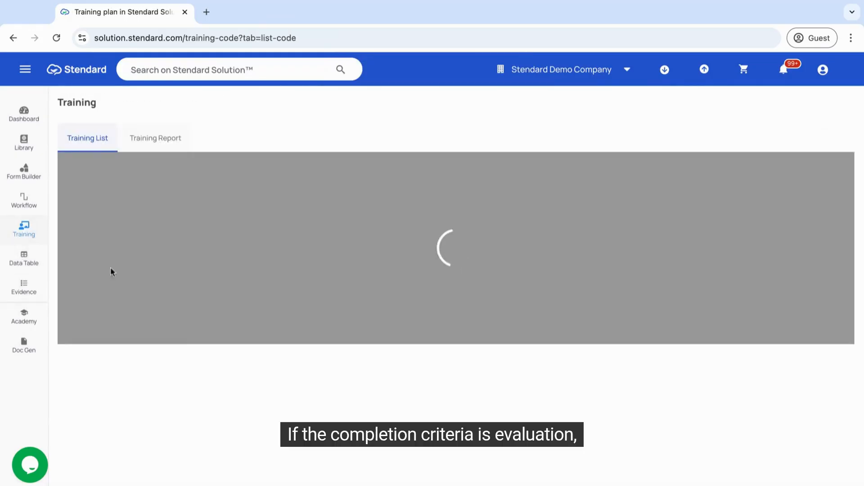
scroll(169, 354, down, 1)
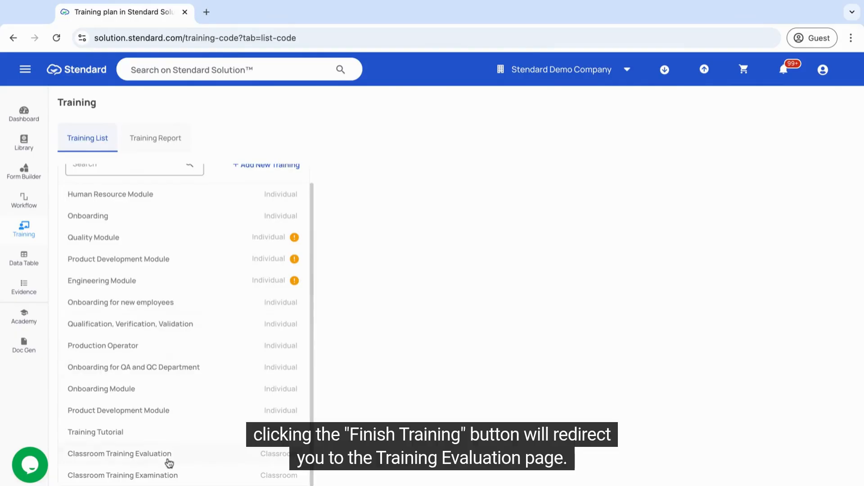
click(185, 455)
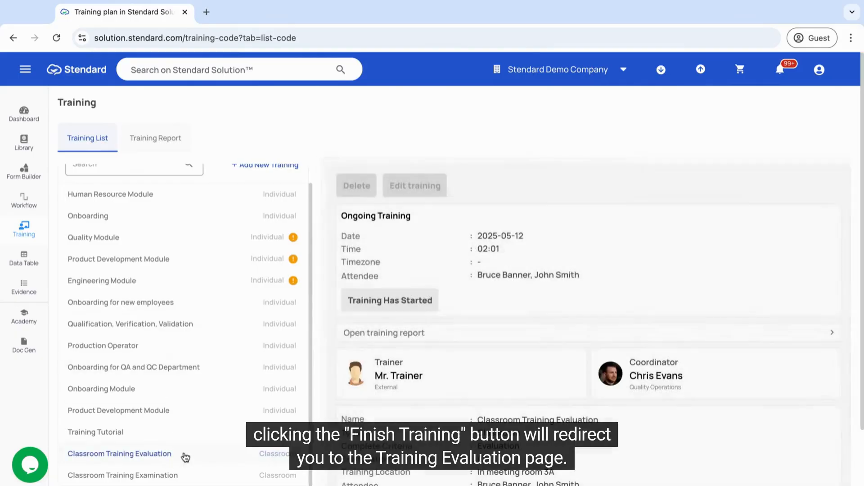
click(418, 308)
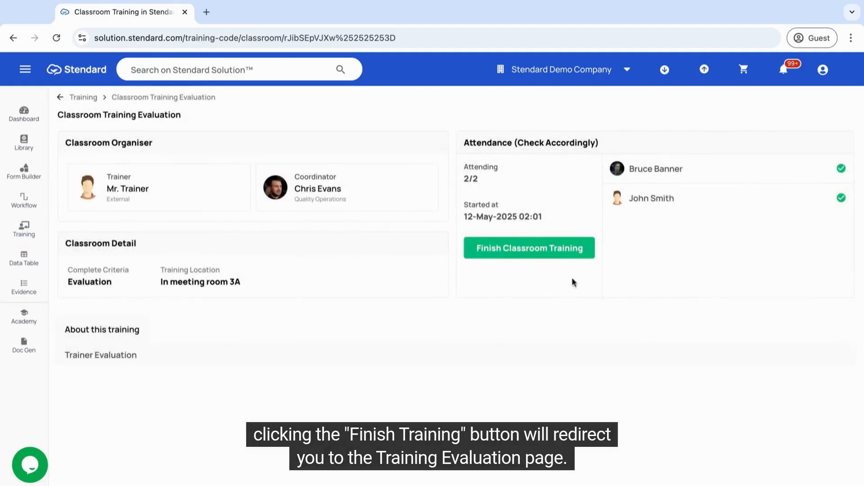
click(545, 254)
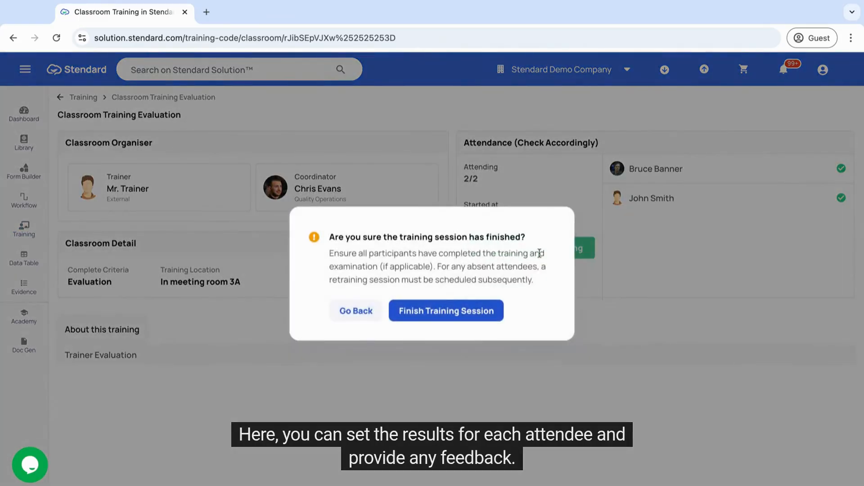
click(477, 315)
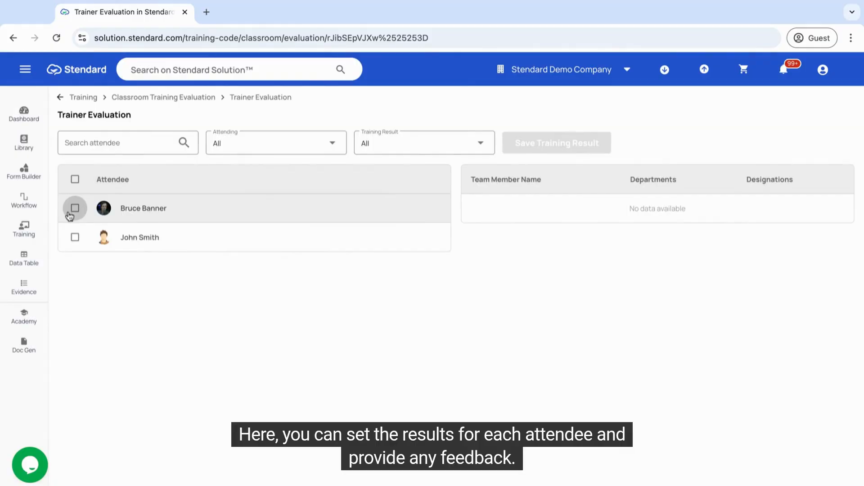
- Mark both attendees as Completed with the evaluation "All done, good job!" and save their result
click(74, 206)
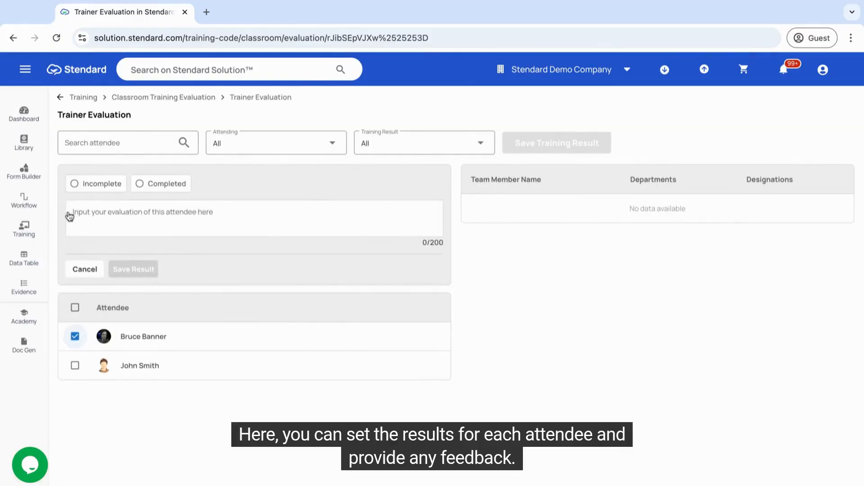
click(75, 366)
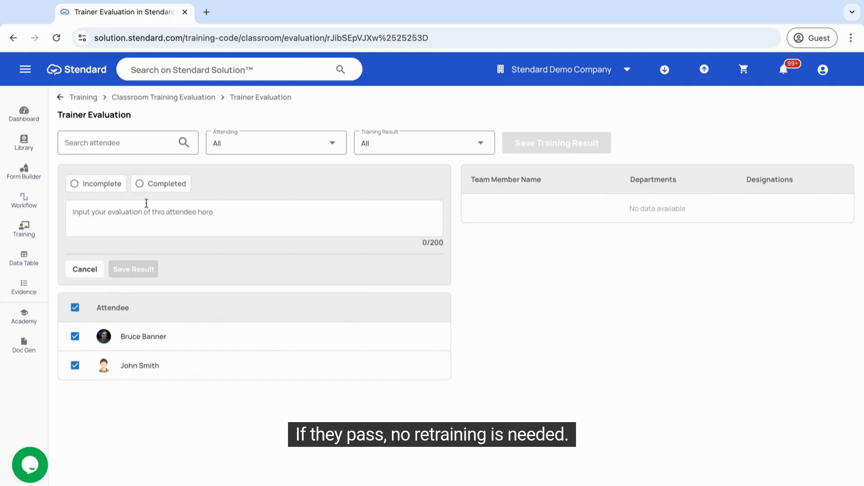
click(139, 186)
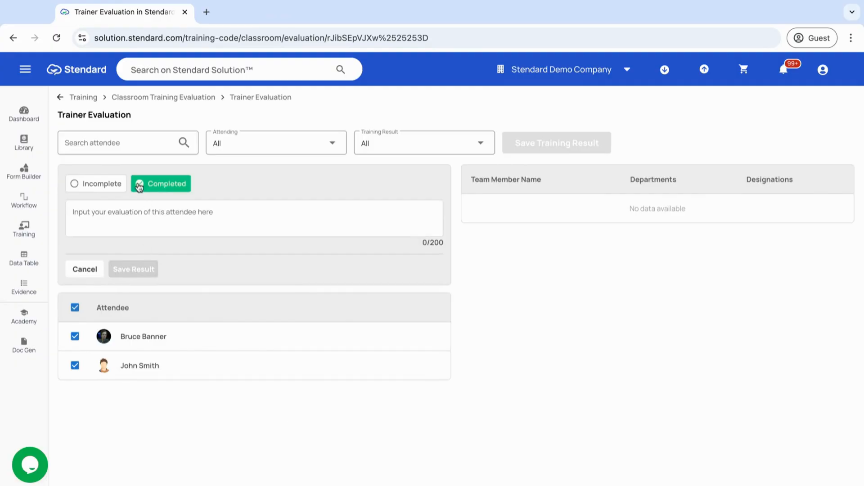
click(143, 214)
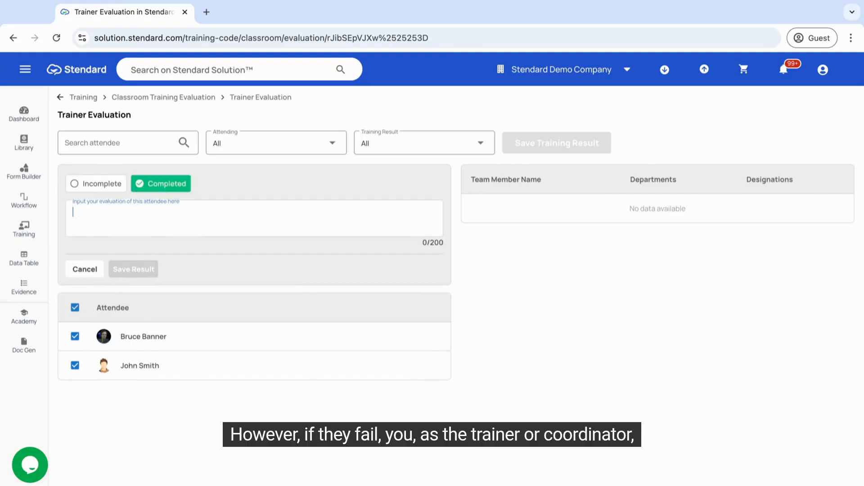
text(All done, good job!)
click(153, 270)
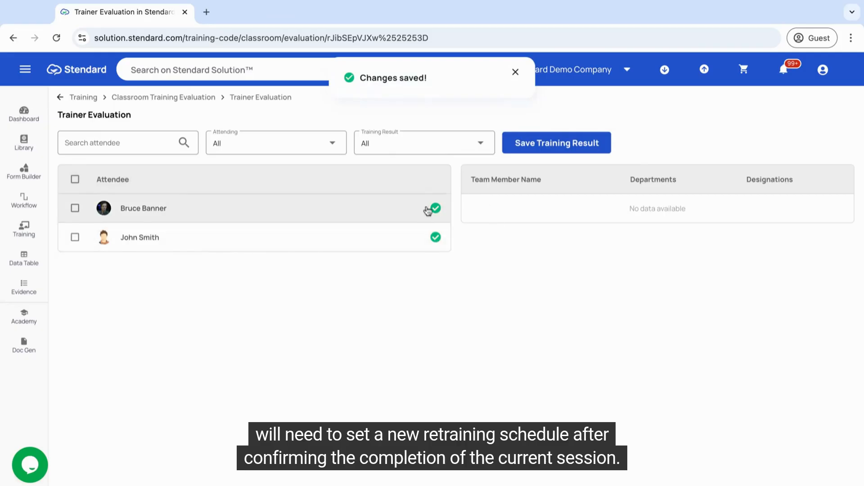
- Check both attendees' evaluation entries and save the overall training result
click(411, 210)
click(411, 237)
click(567, 143)
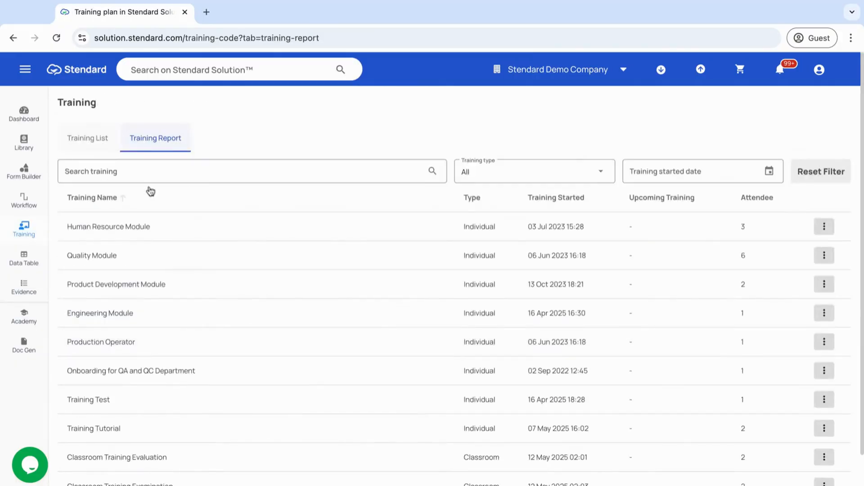
- Open the training report of Classroom Training Examination and show the first attendee's examination results for session 1
scroll(185, 310, down, 1)
scroll(185, 310, up, 1)
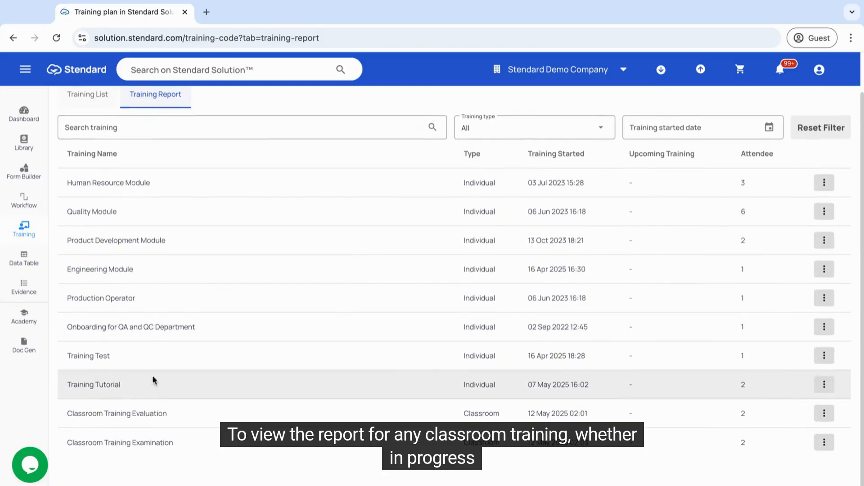
click(824, 444)
click(776, 443)
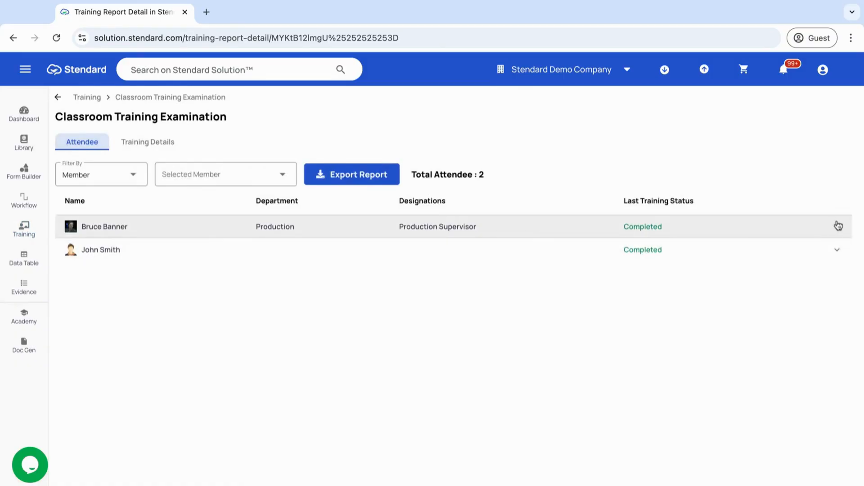
click(838, 225)
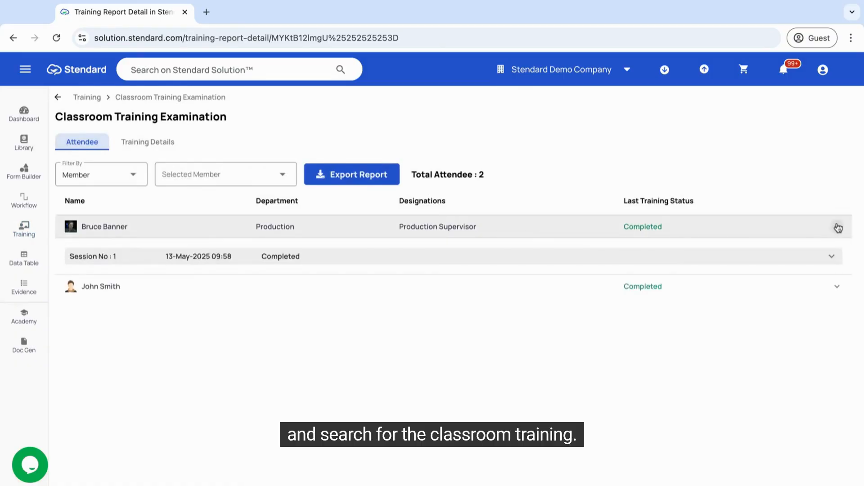
click(835, 256)
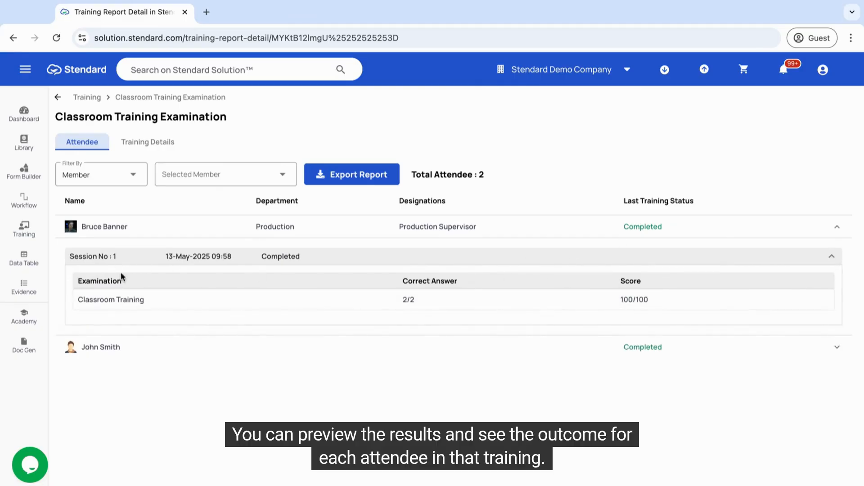